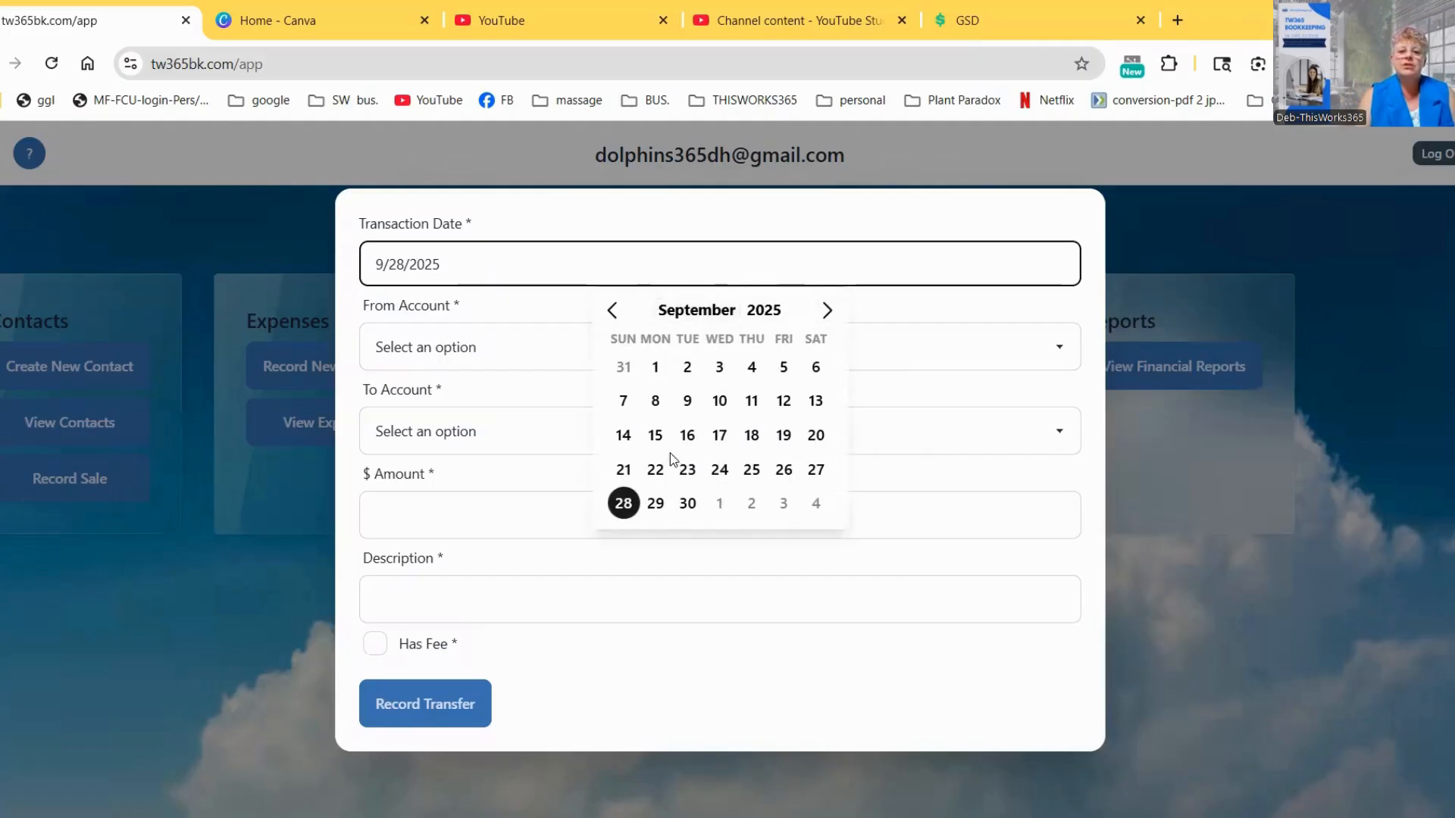
# - Date the transfer 9/15/2025 and set it from Sq-CC-Income to Bank Accnt-Dirigo-Checking
pyautogui.click(655, 435)
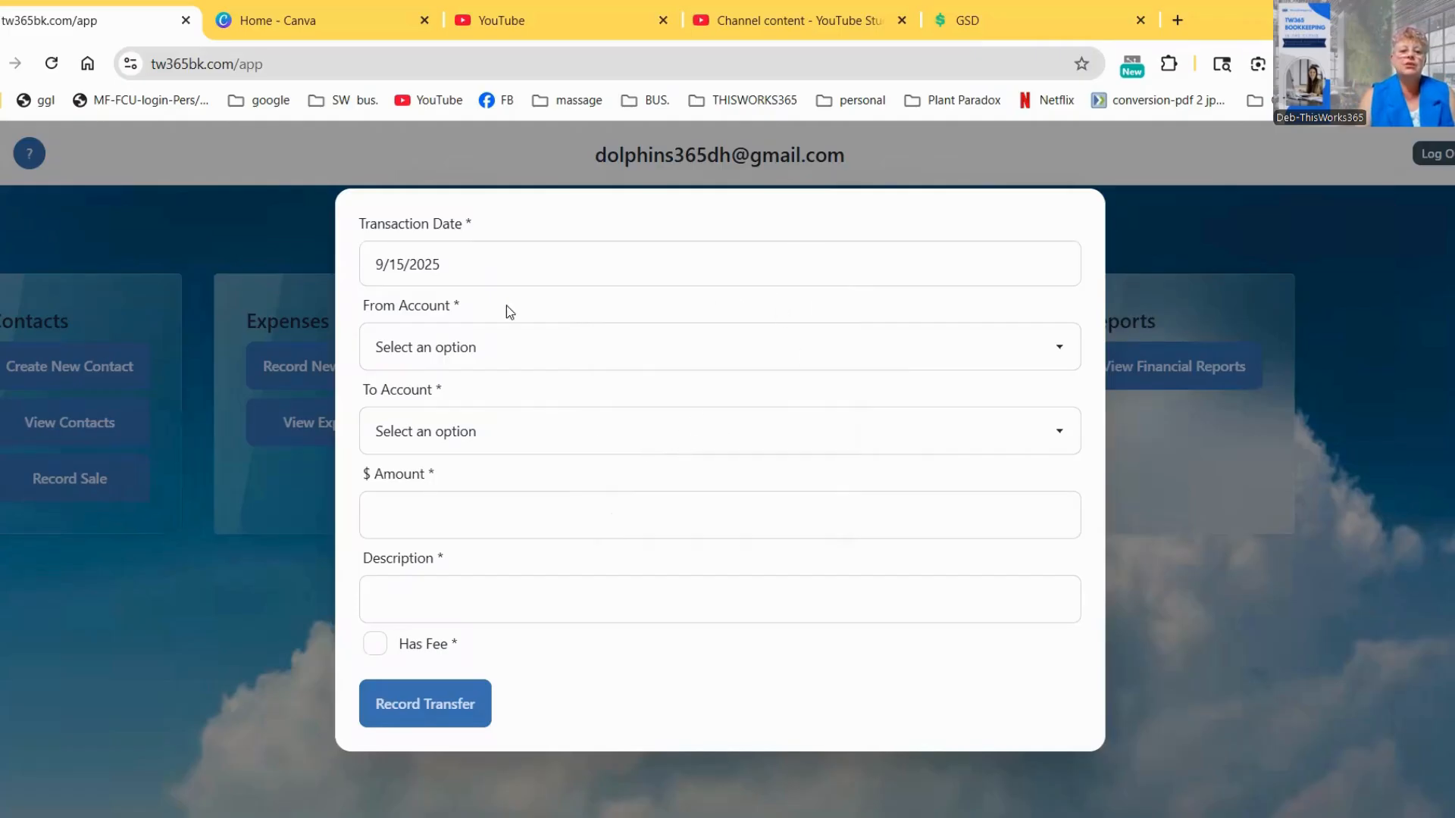
pyautogui.click(463, 351)
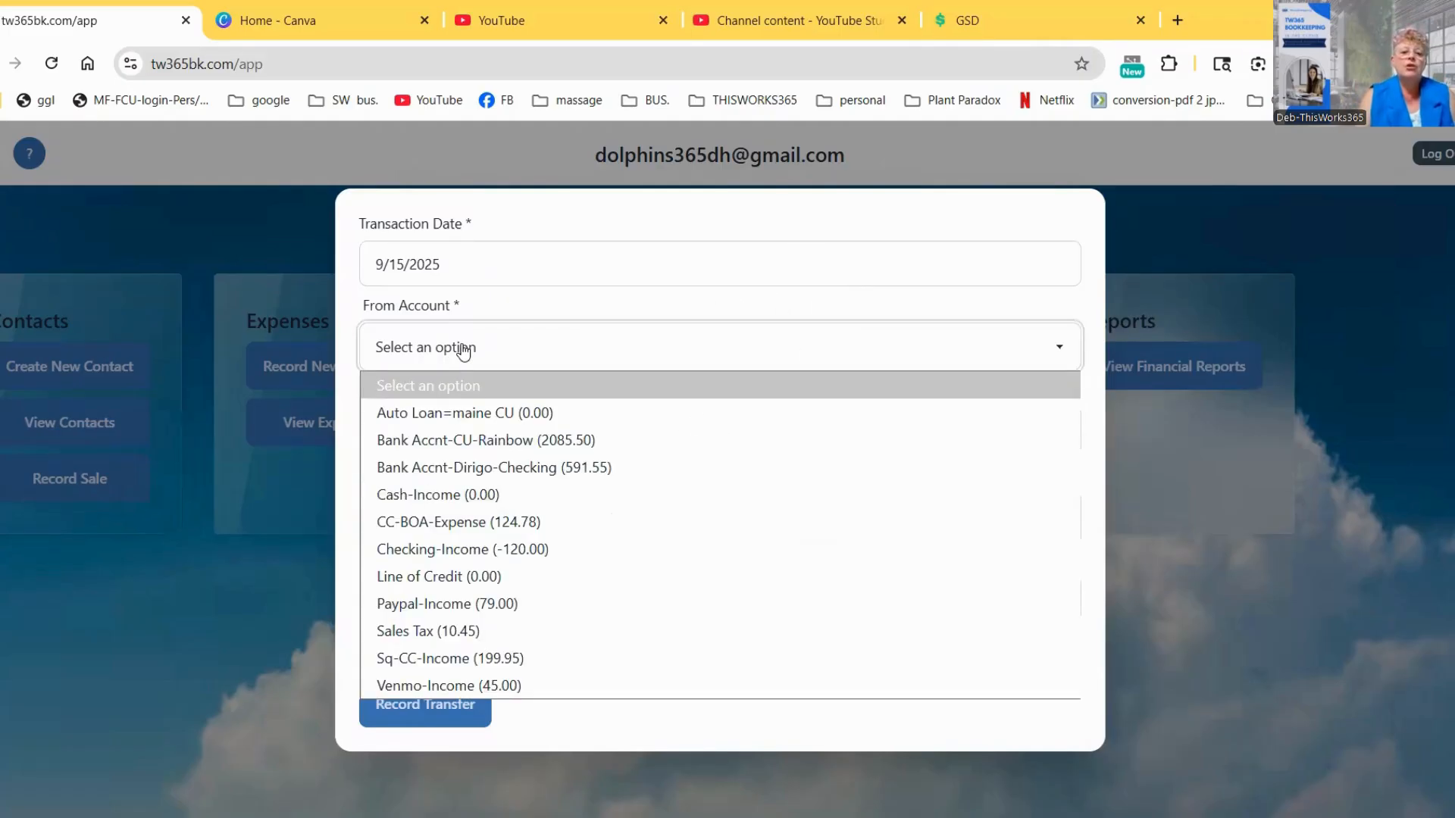
pyautogui.click(479, 660)
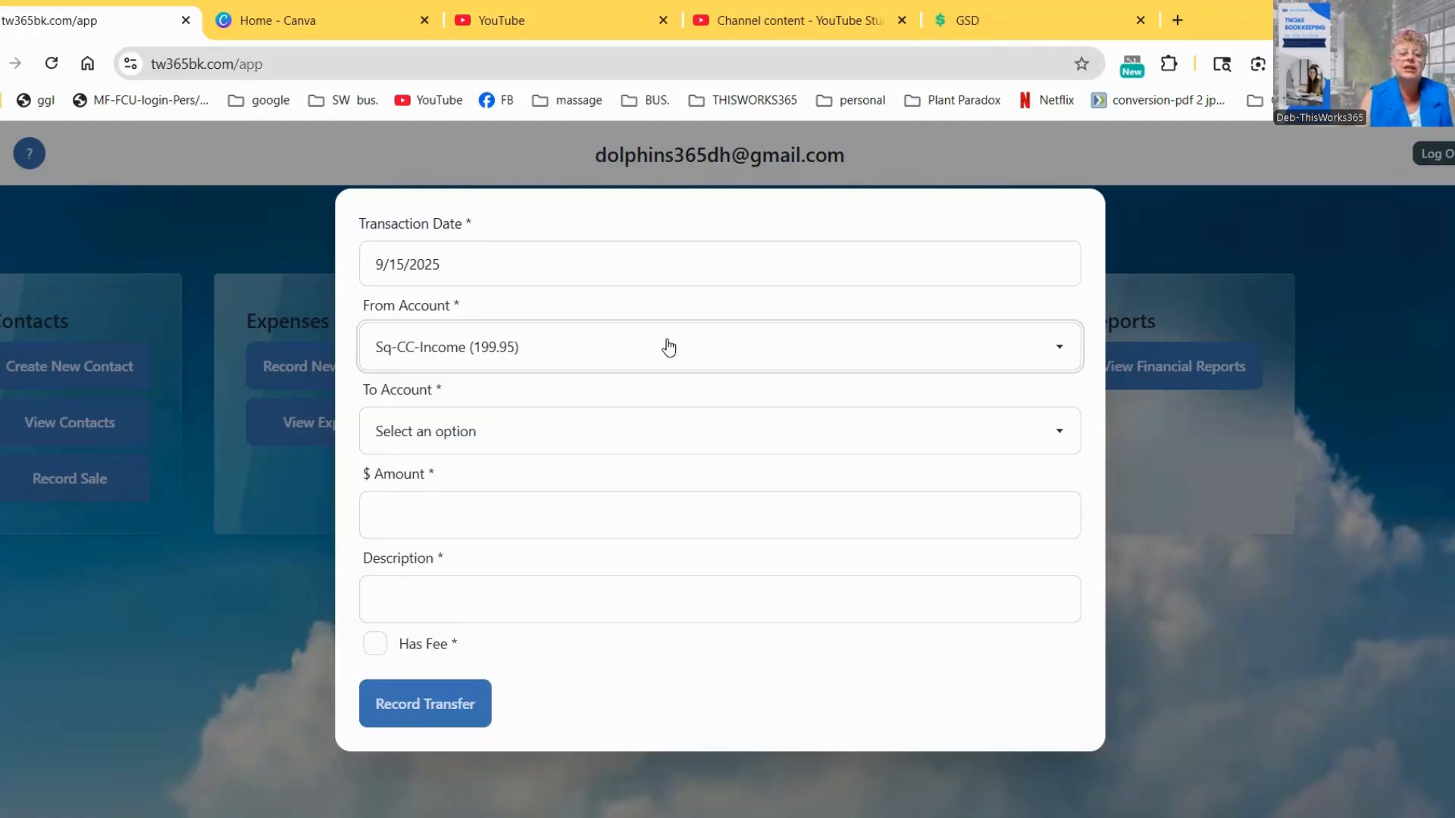
pyautogui.click(494, 432)
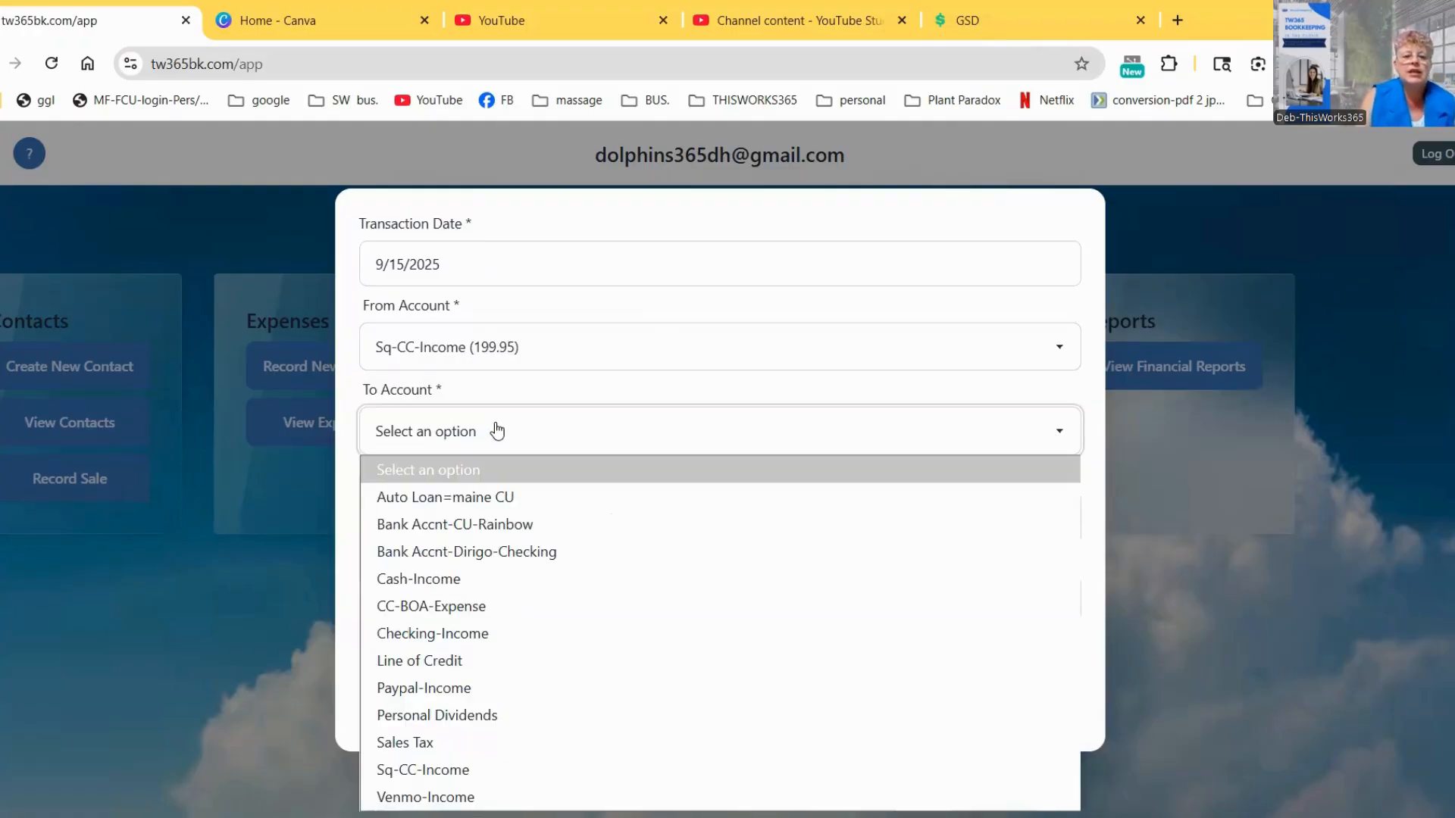
pyautogui.click(477, 551)
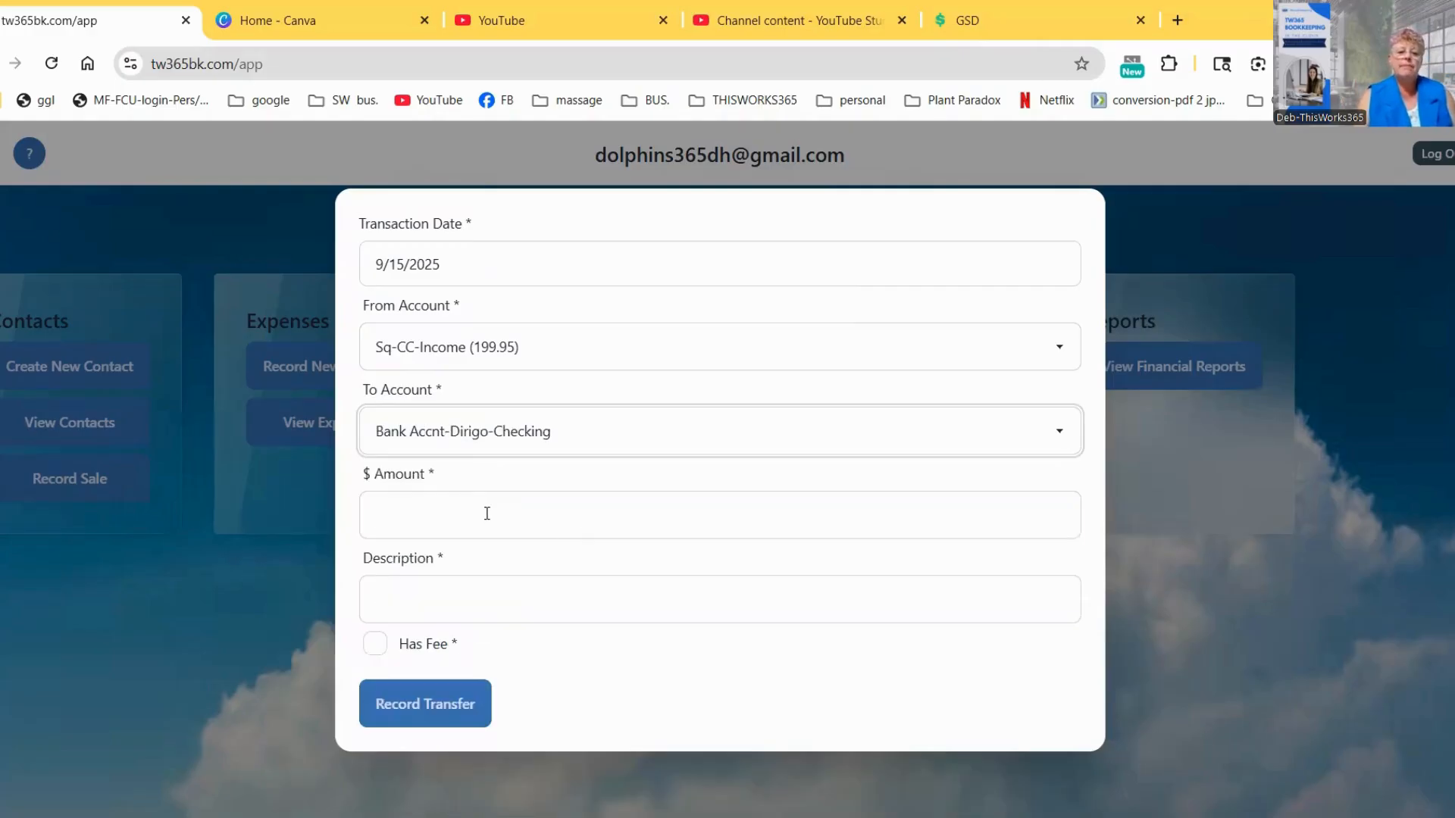
# - Mark the transfer as having a fee and look over the additional fee fields
pyautogui.click(524, 513)
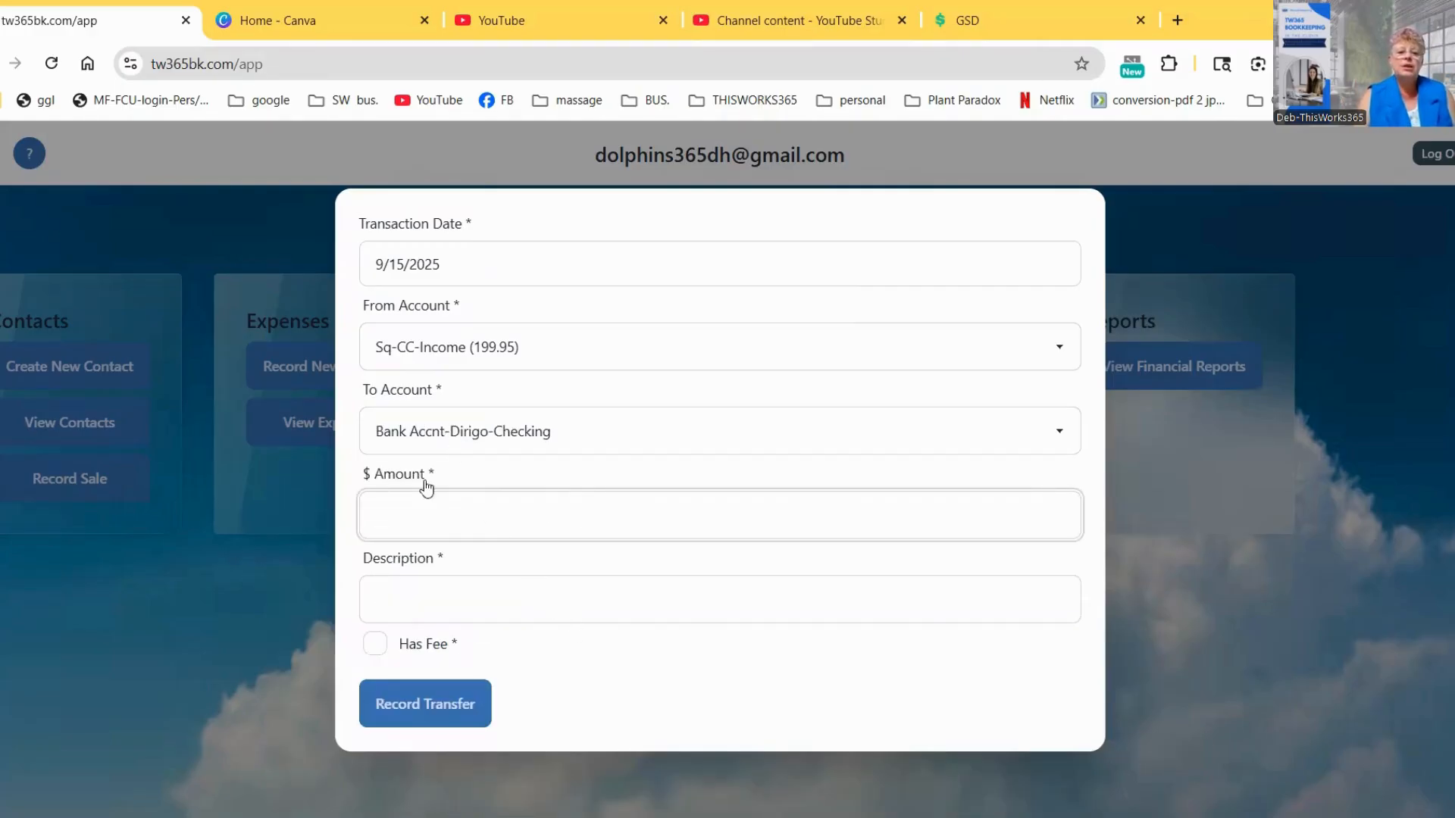
pyautogui.click(373, 653)
pyautogui.click(371, 650)
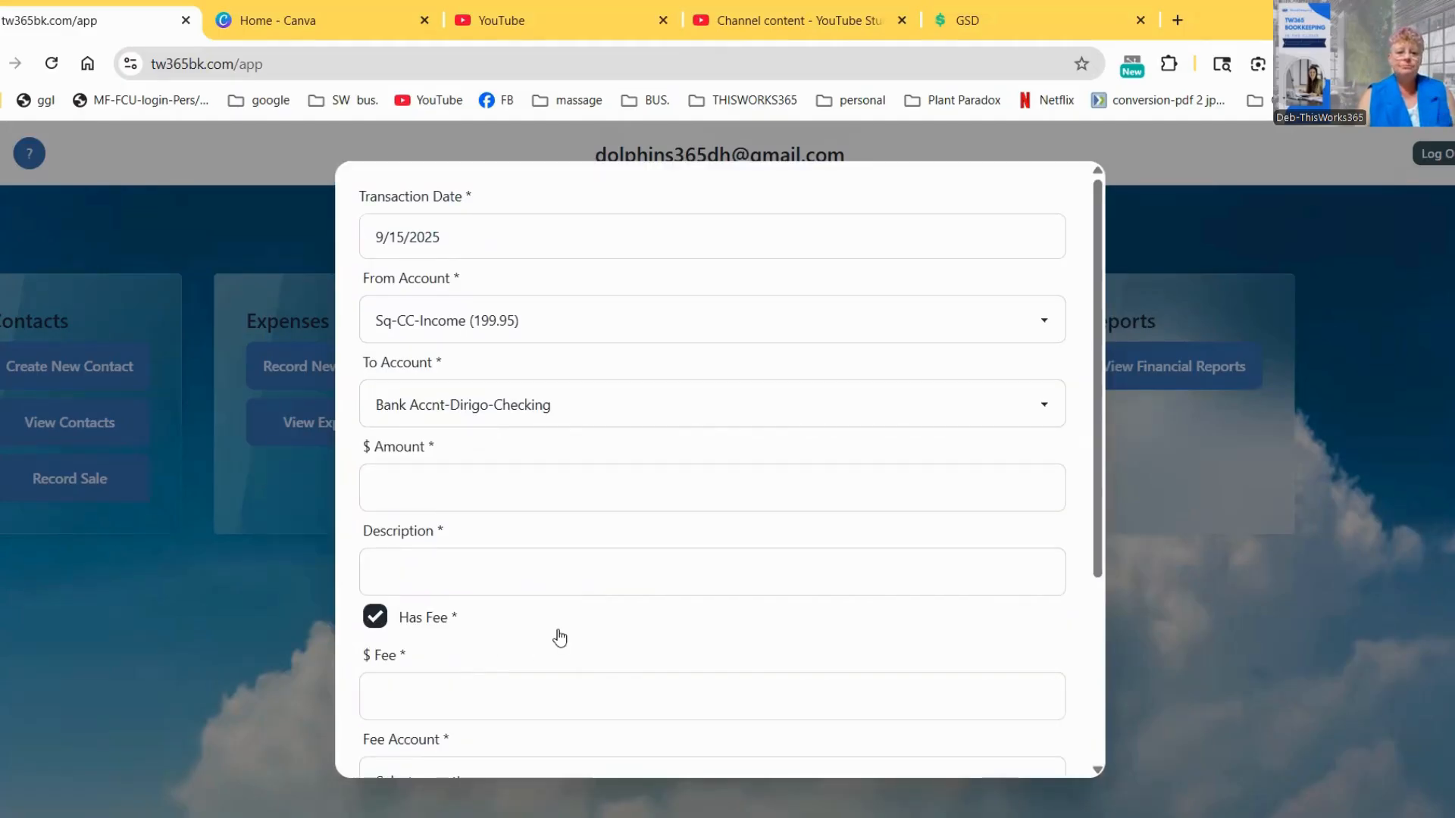
pyautogui.scroll(-3, 559, 607)
pyautogui.scroll(3, 512, 583)
pyautogui.scroll(-3, 518, 613)
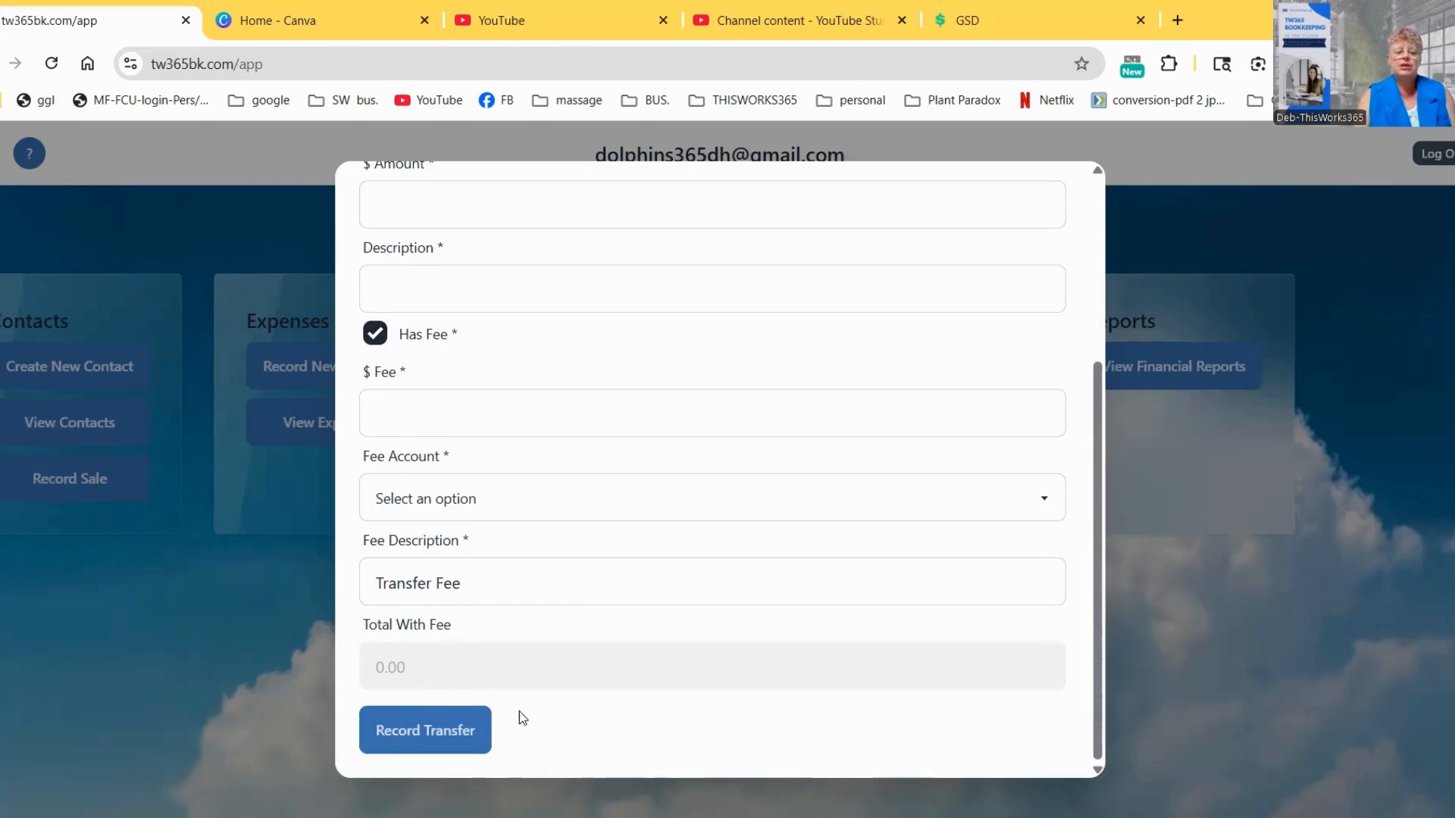
pyautogui.scroll(3, 520, 711)
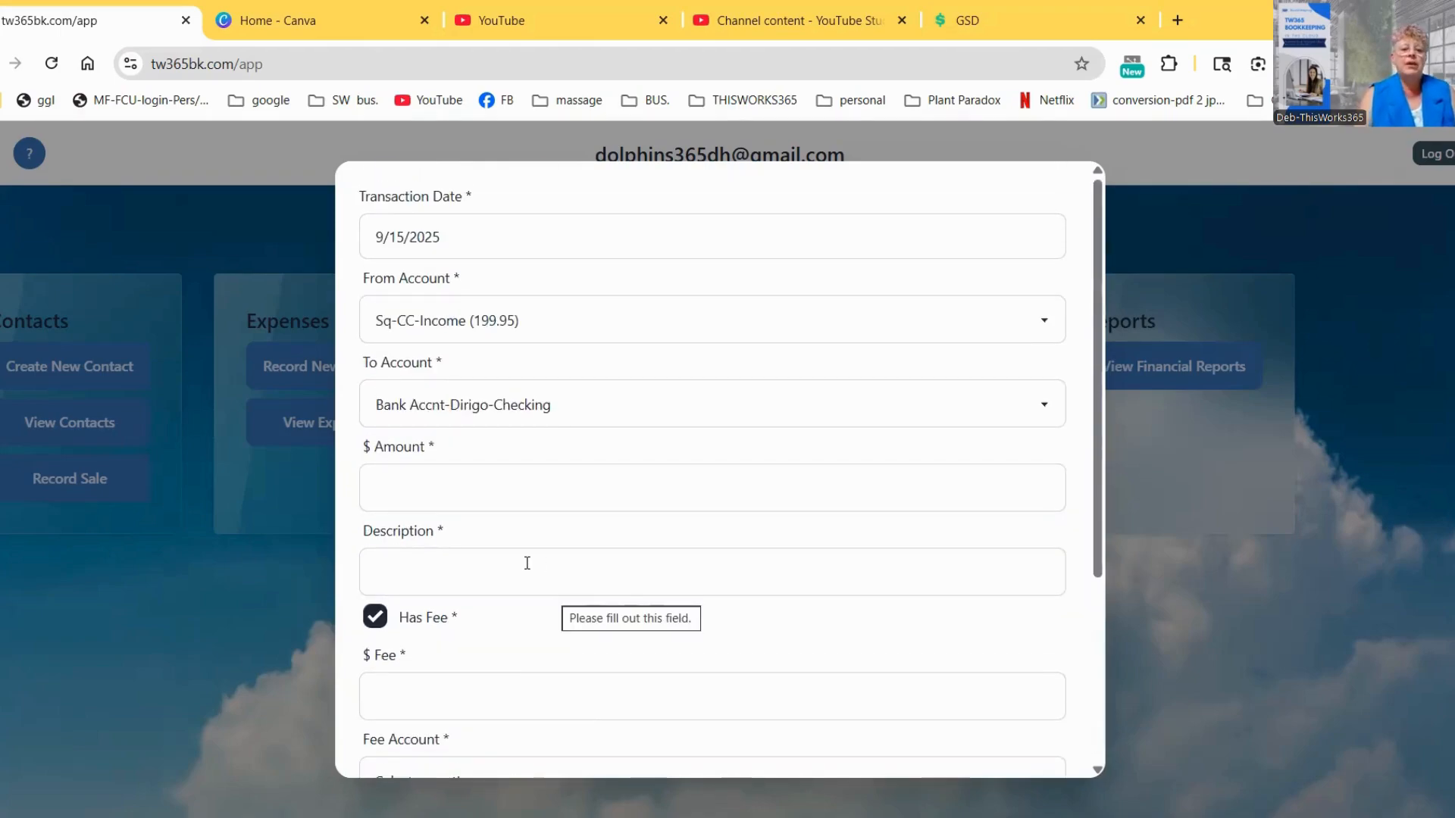
# - Enter a transfer amount of 85.00 and describe it as "sq dep=" followed by the customer's name
pyautogui.click(417, 483)
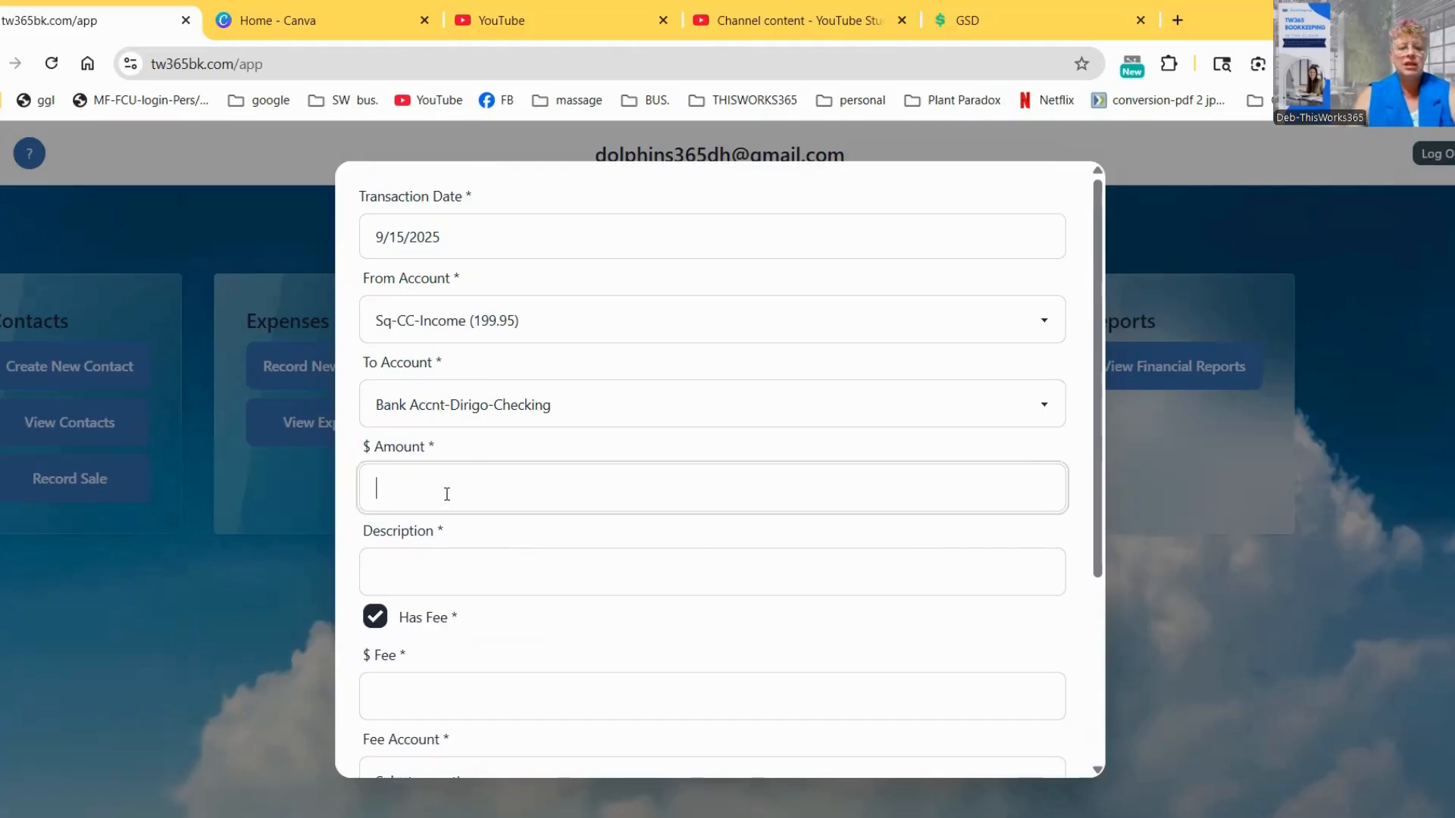
pyautogui.write('85')
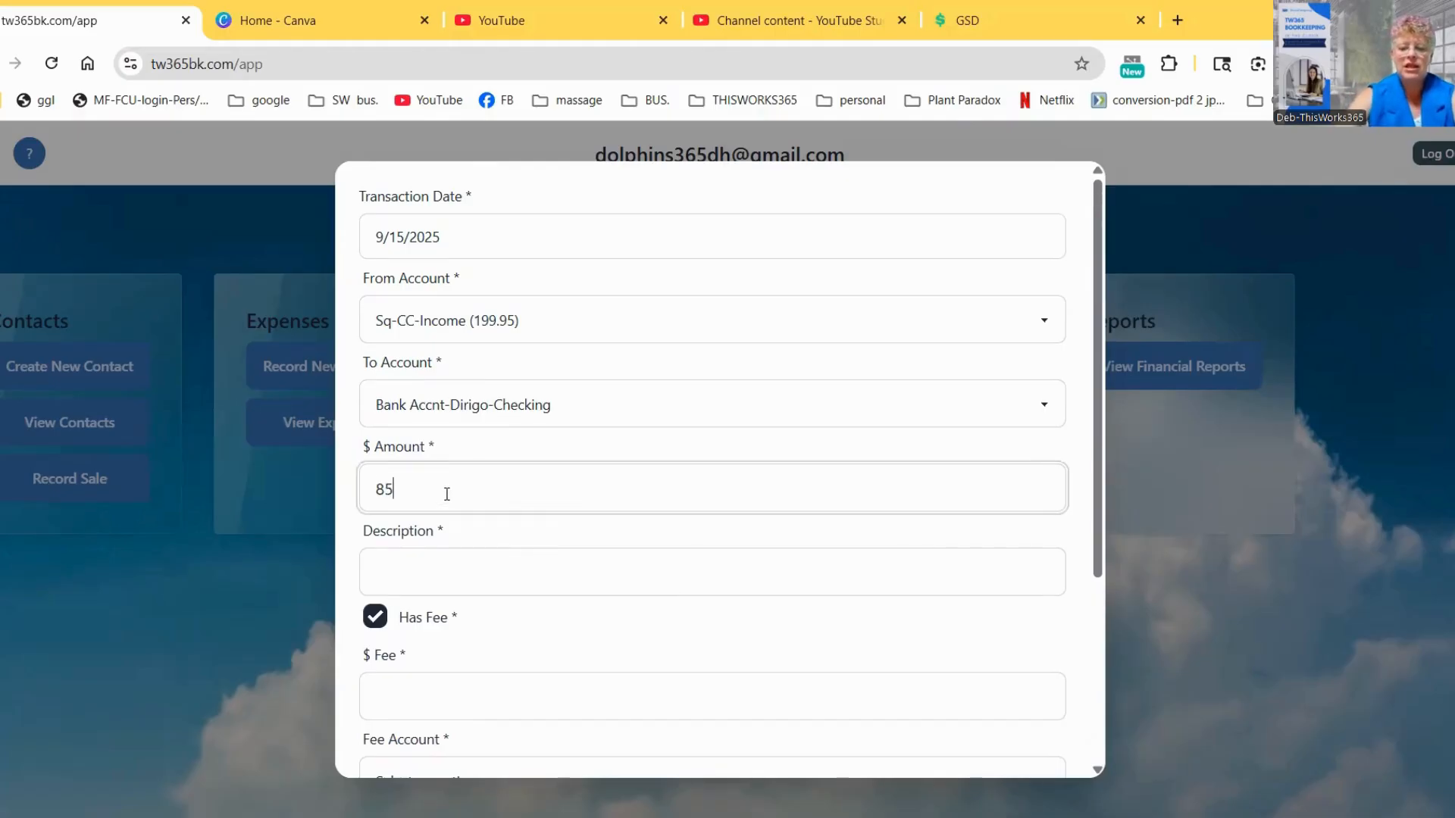
pyautogui.write('.00')
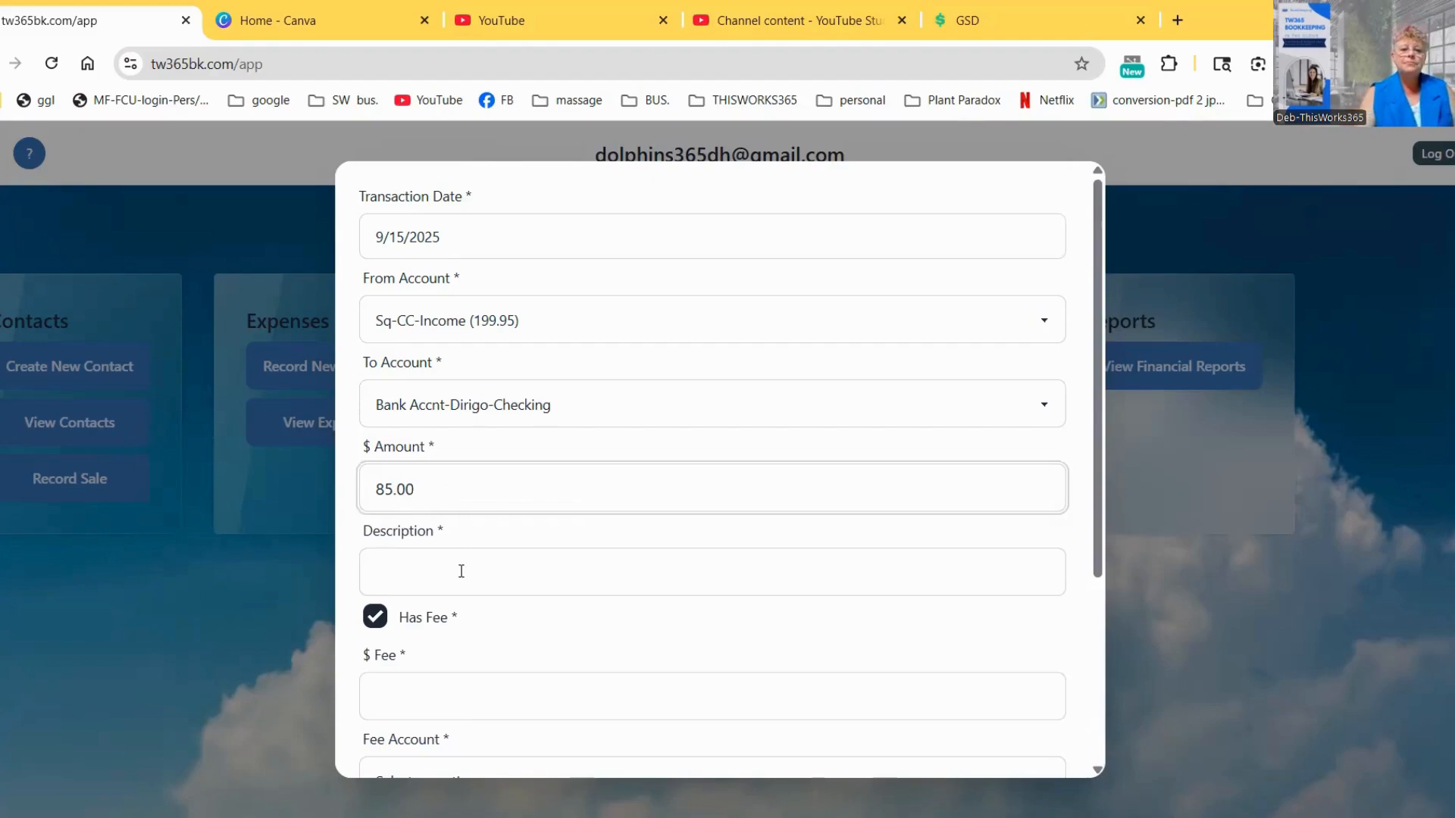
pyautogui.click(497, 557)
pyautogui.write('sq')
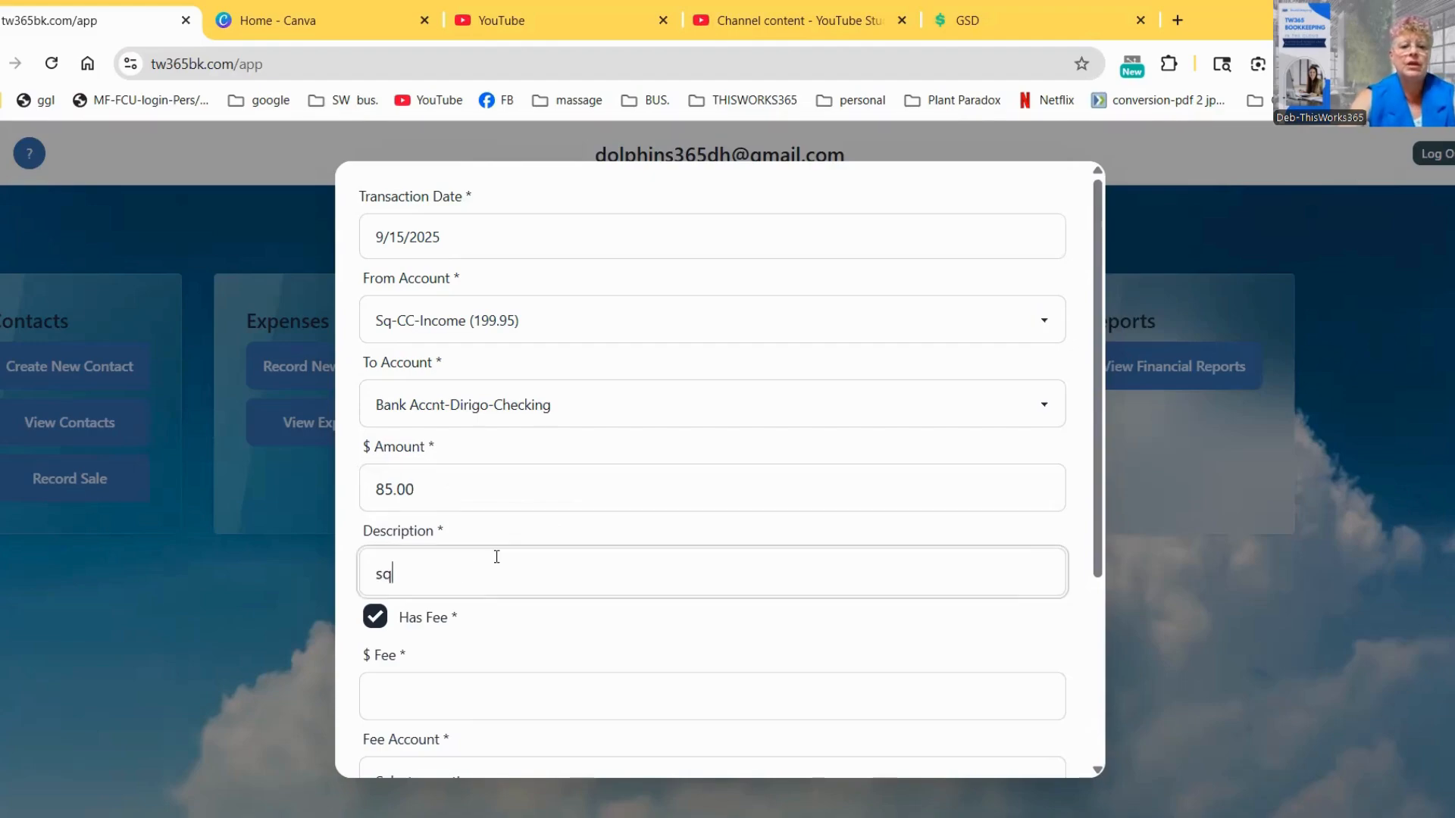
pyautogui.write(' dep')
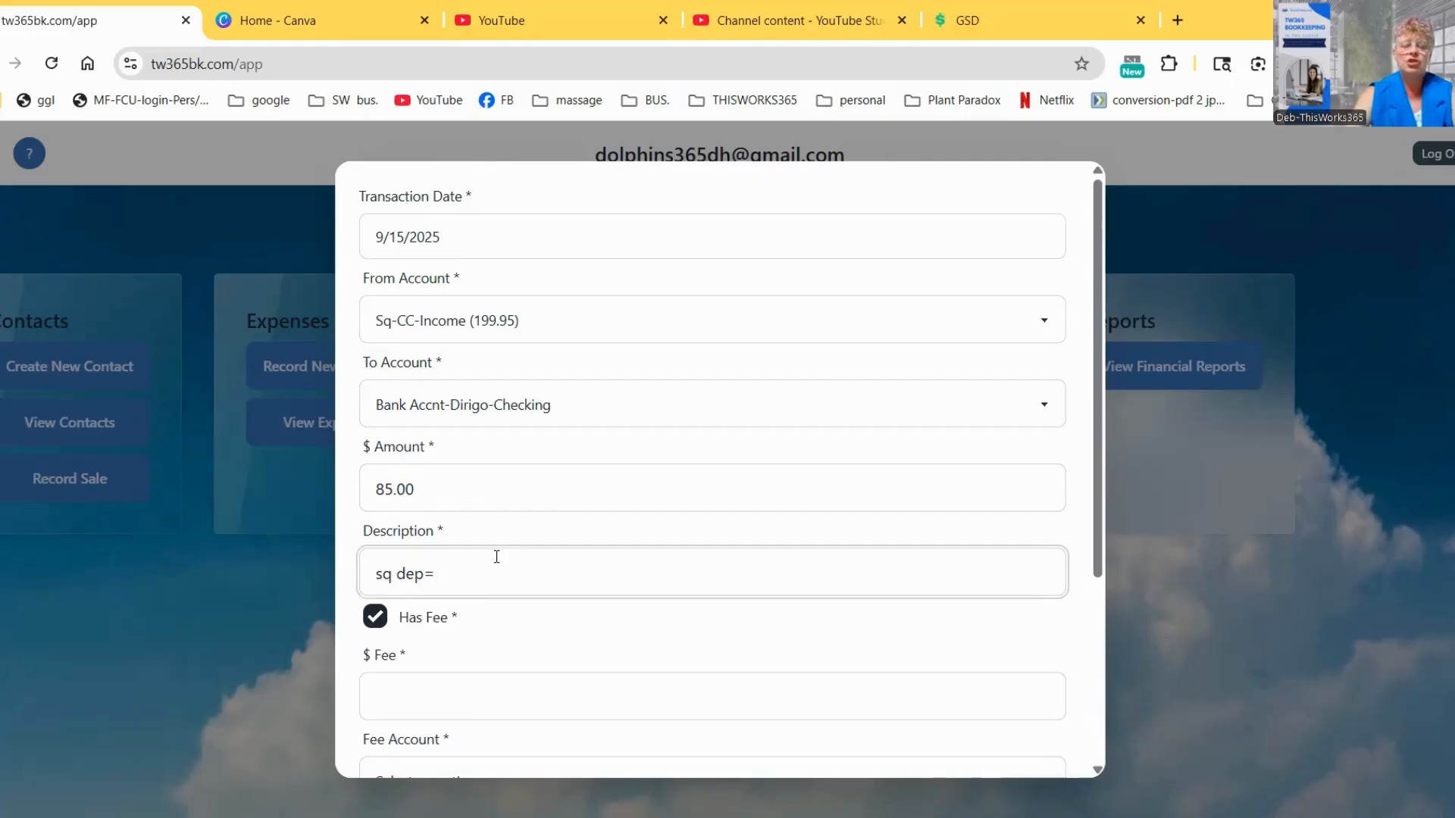
pyautogui.write('=')
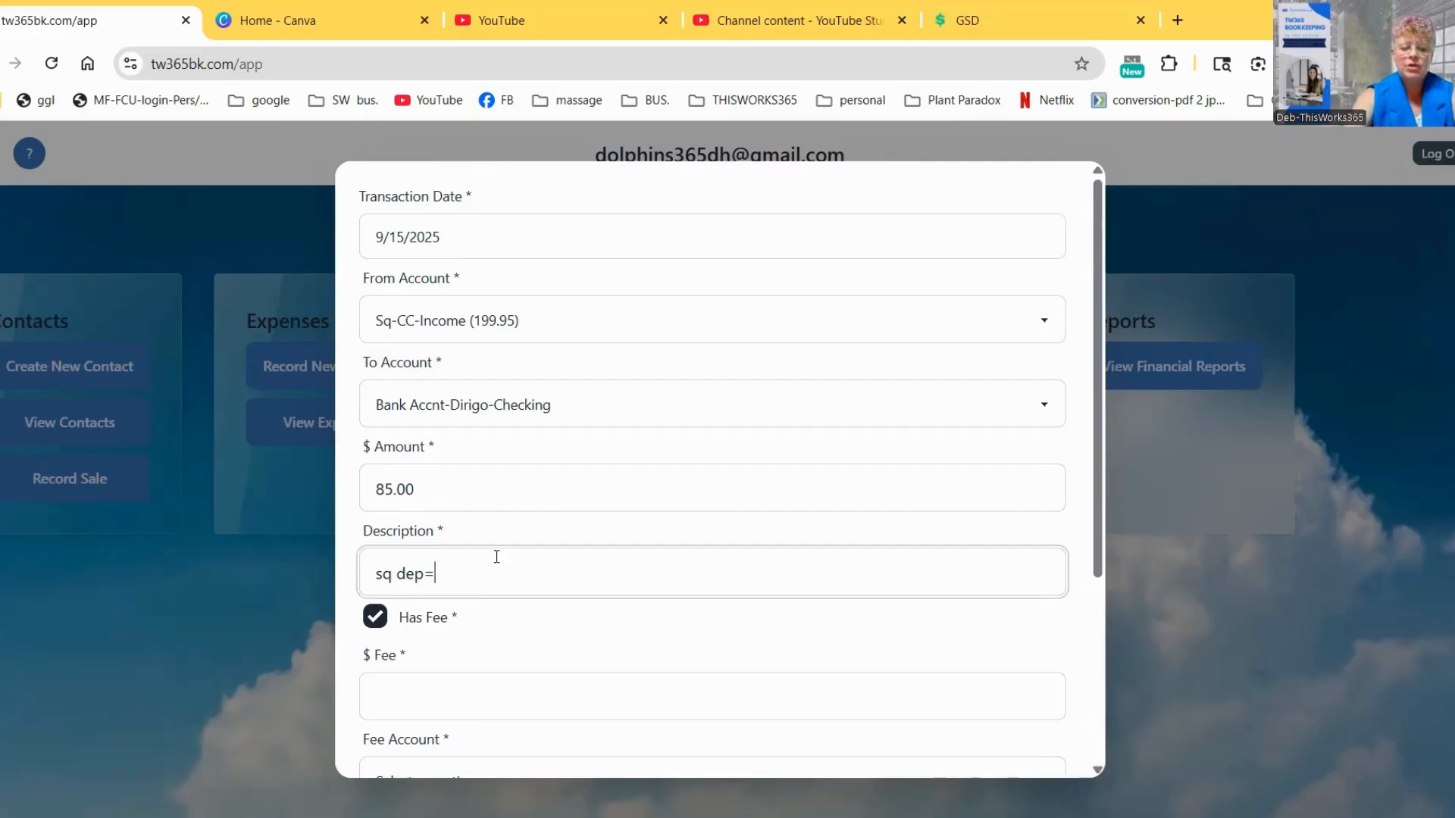
pyautogui.write('harry ')
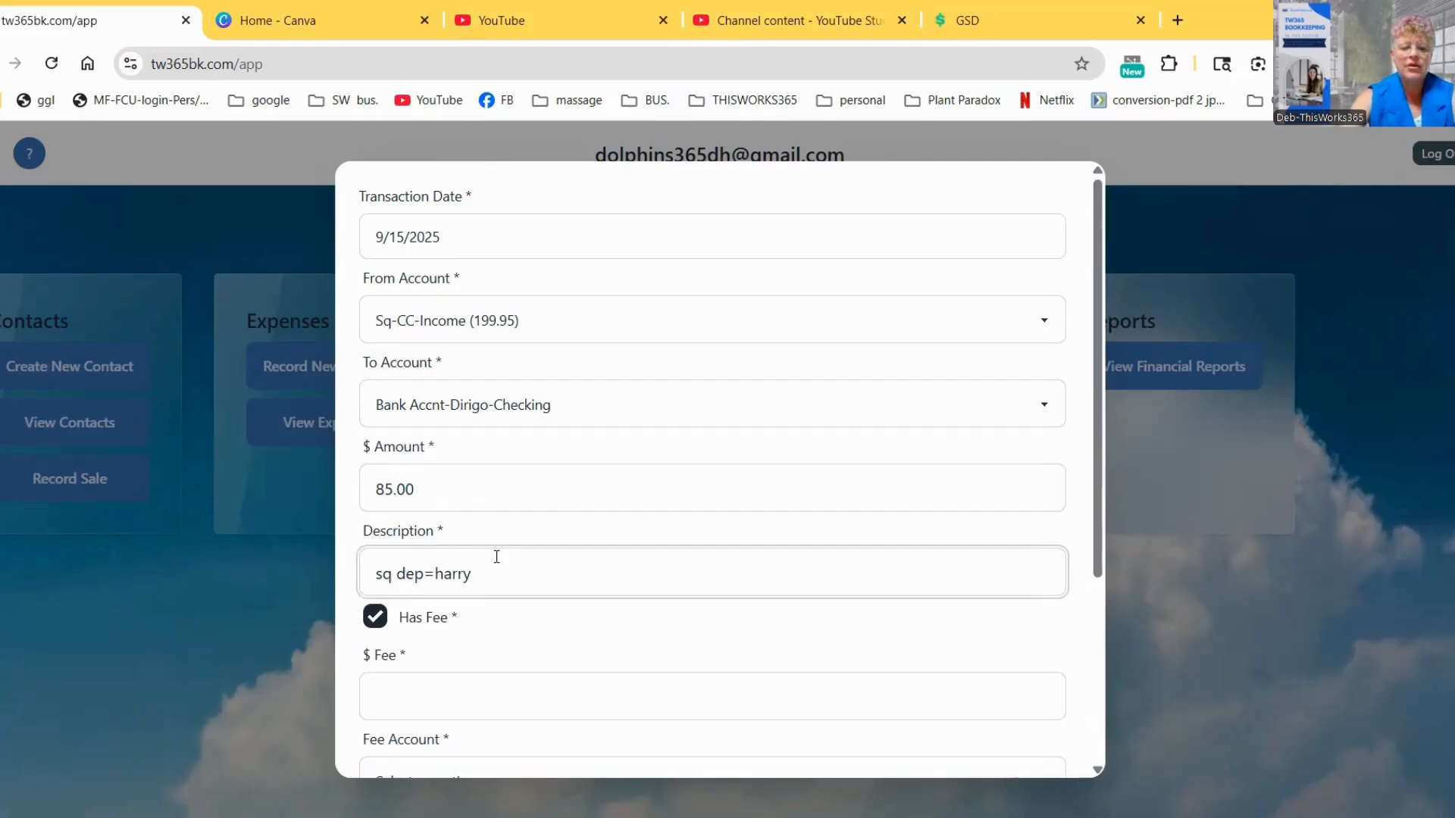
pyautogui.write('s')
# - Enter a fee of .78 charged to the Other account, with the fee description "sq Transfer Fee"
pyautogui.scroll(-1, 462, 595)
pyautogui.click(426, 601)
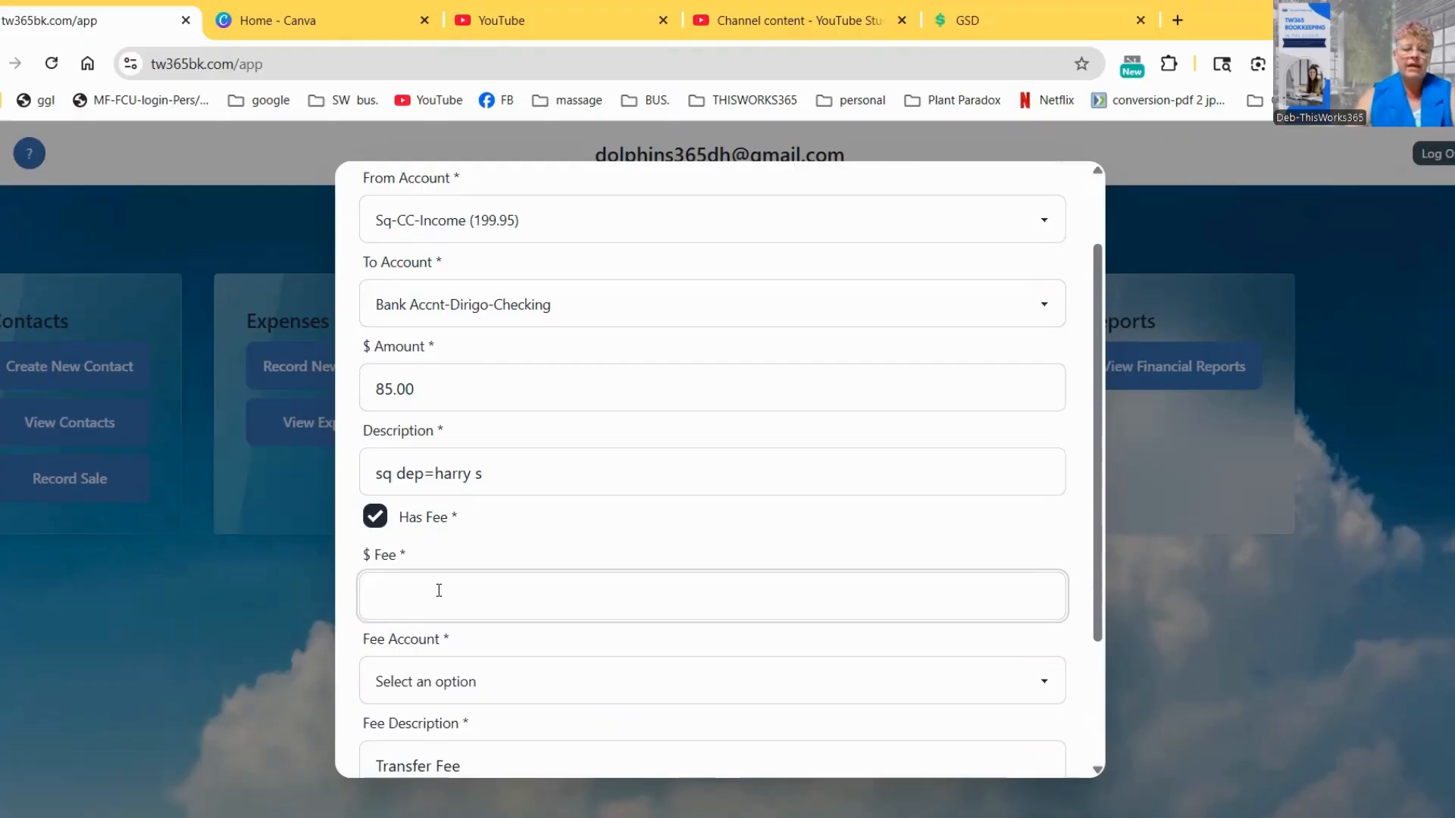
pyautogui.write('.78')
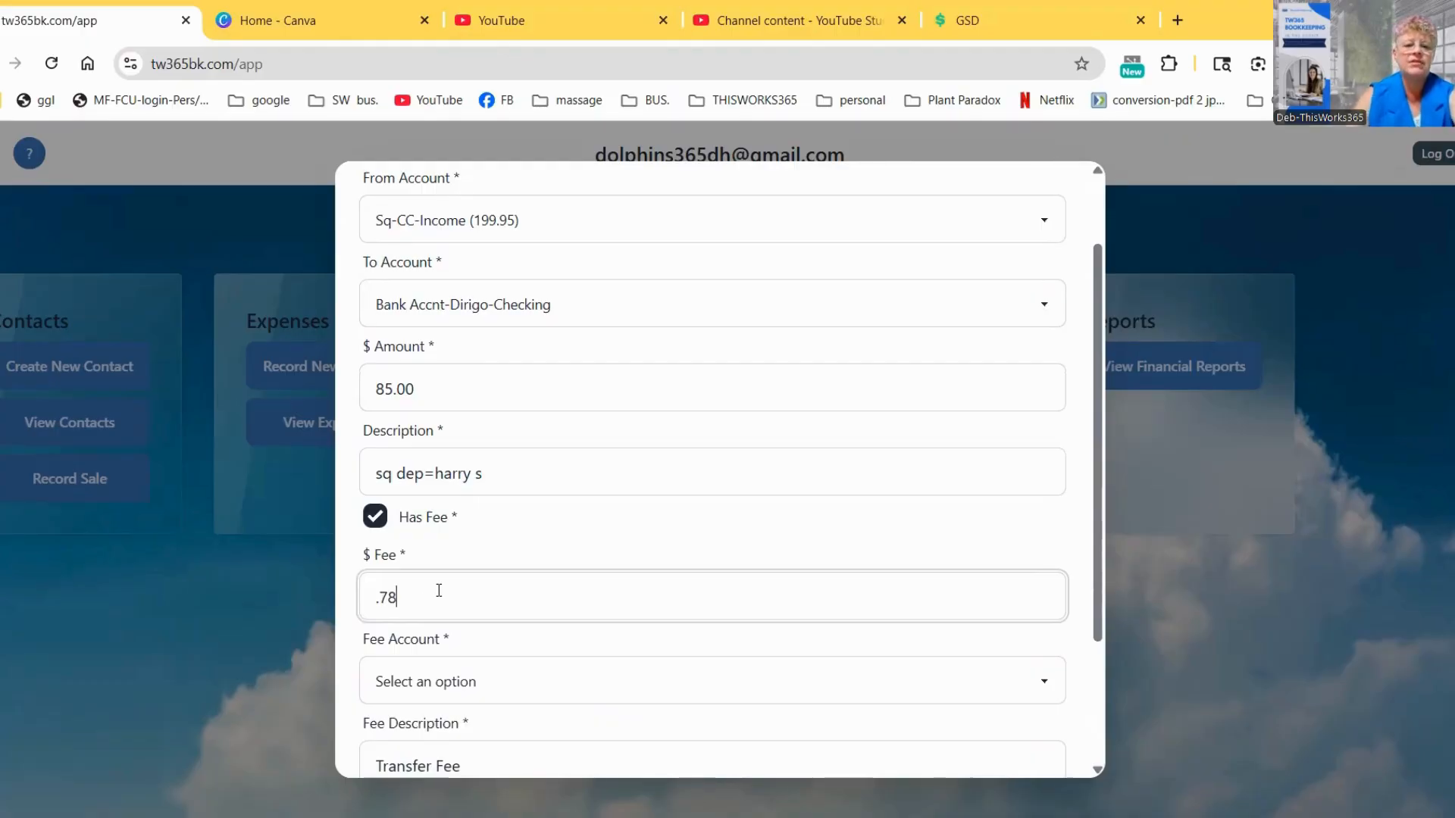
pyautogui.scroll(-2, 462, 567)
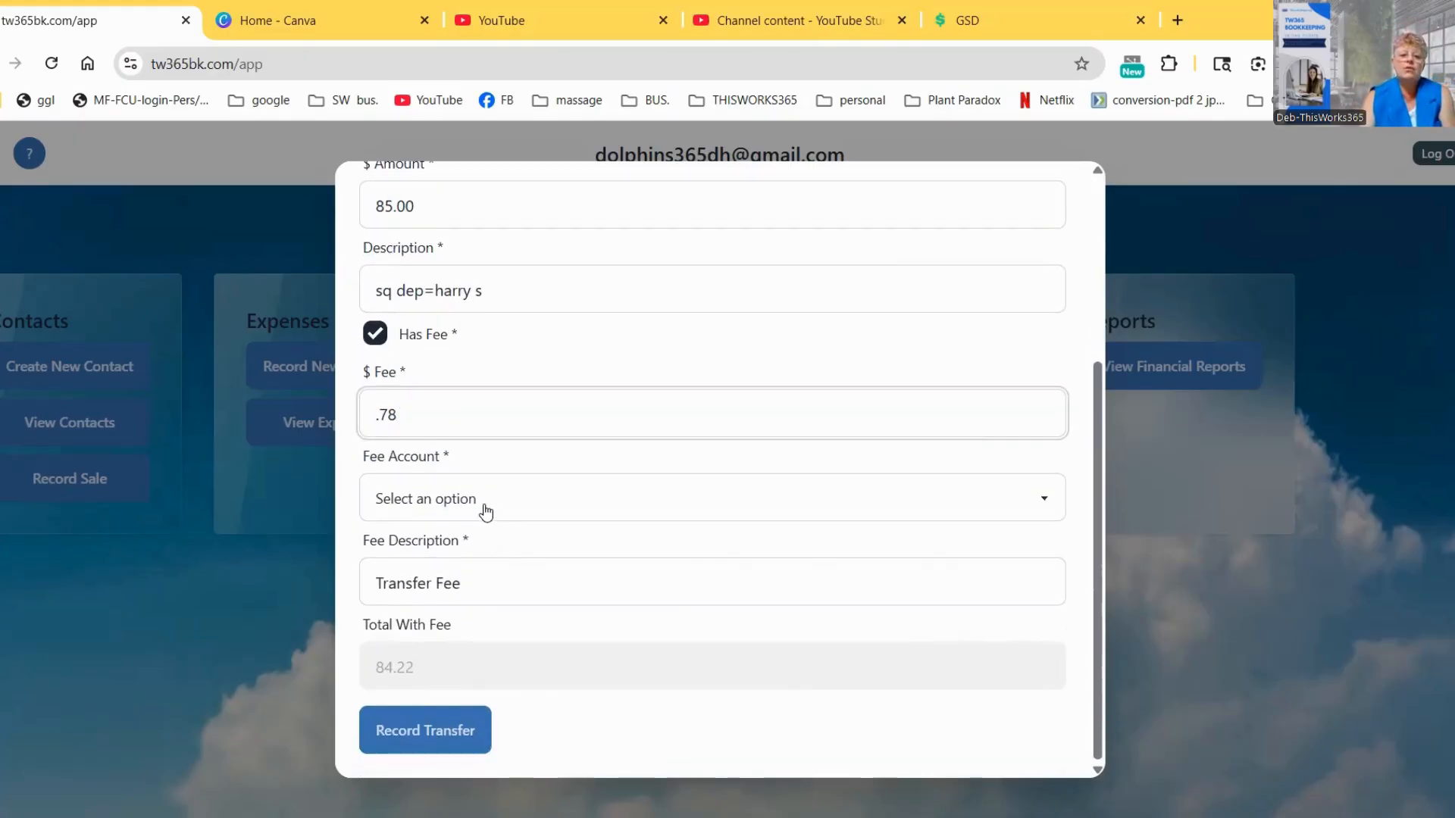
pyautogui.click(528, 491)
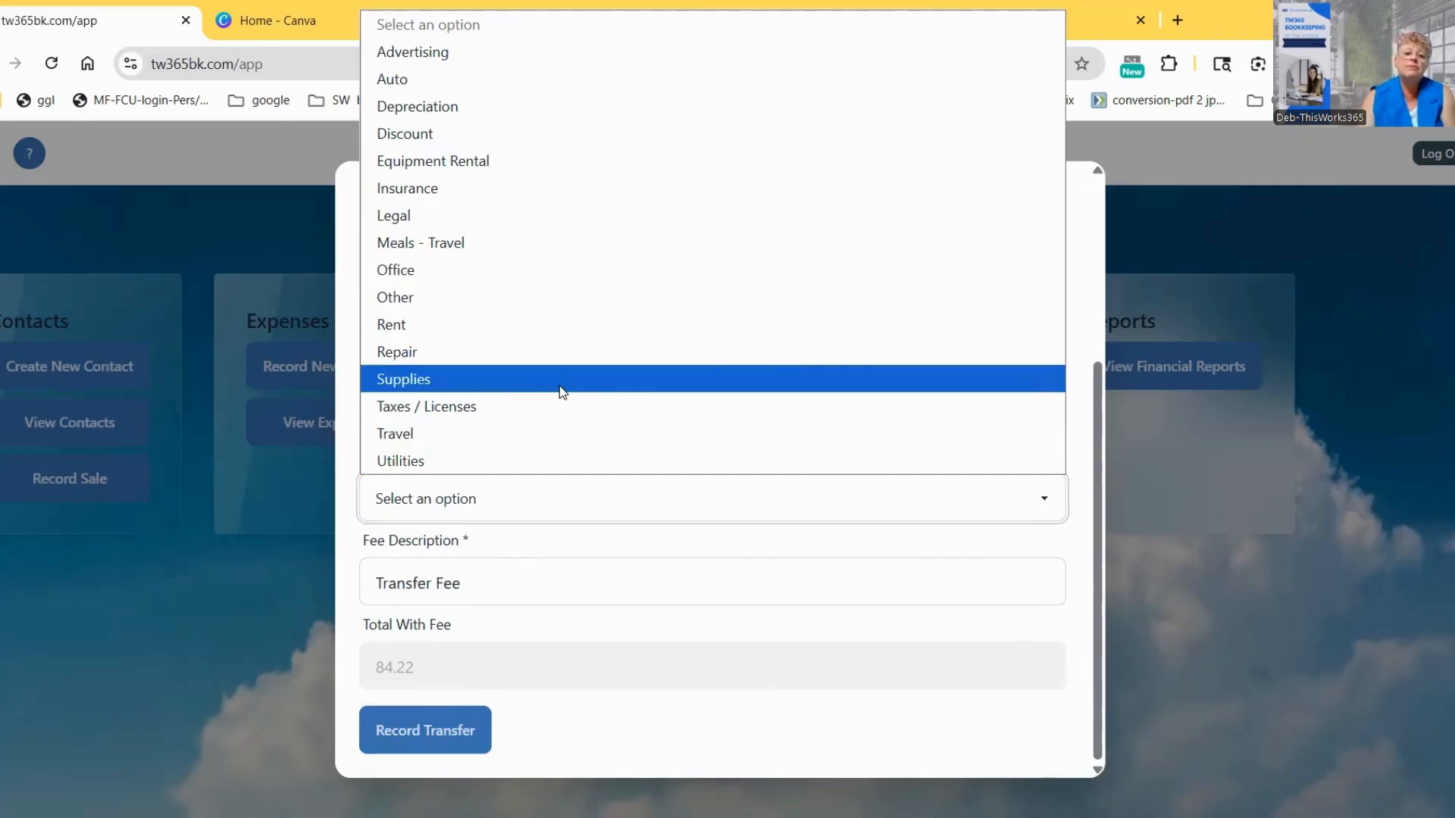
pyautogui.click(385, 297)
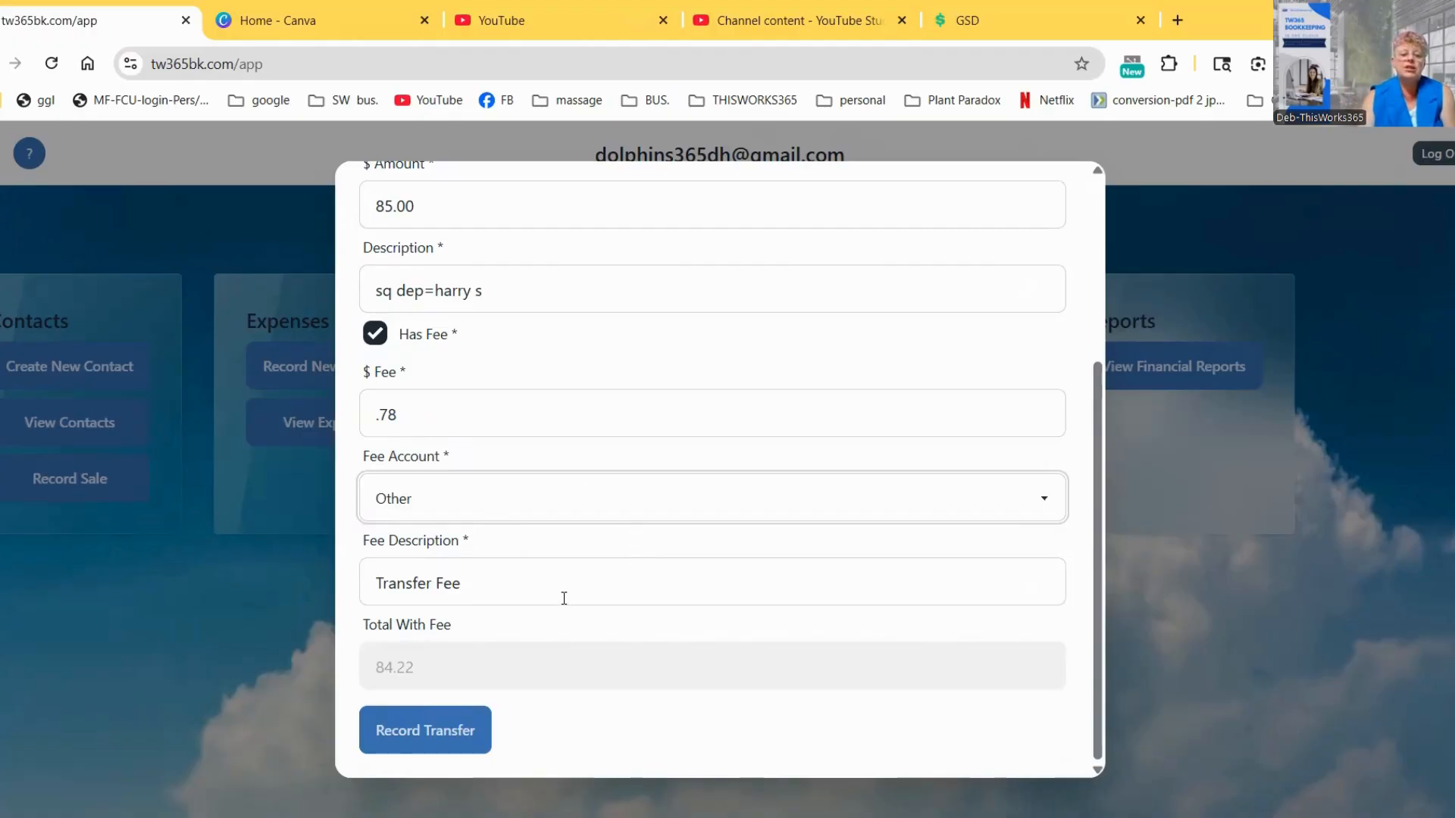
pyautogui.click(374, 578)
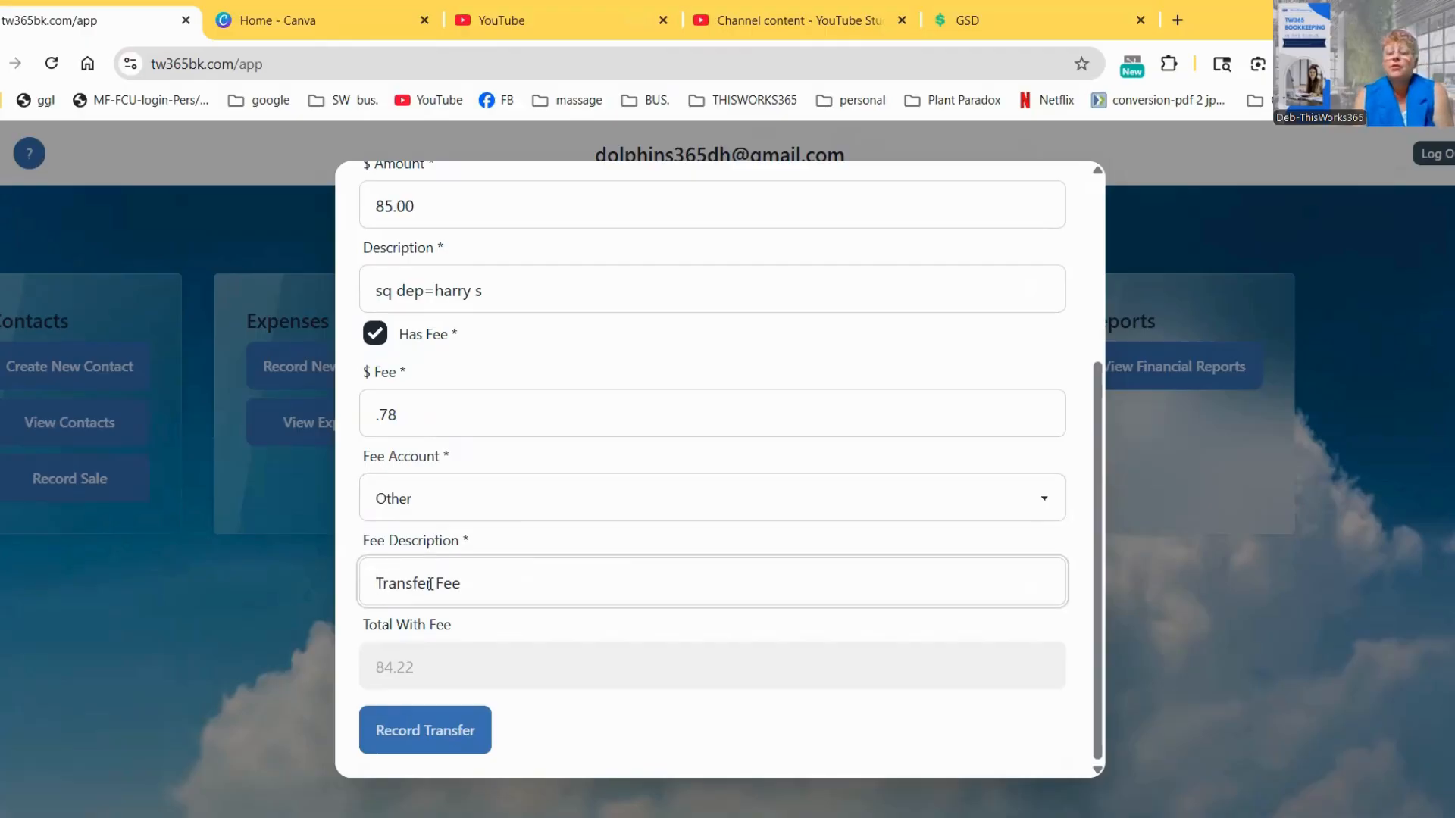
pyautogui.write('sq')
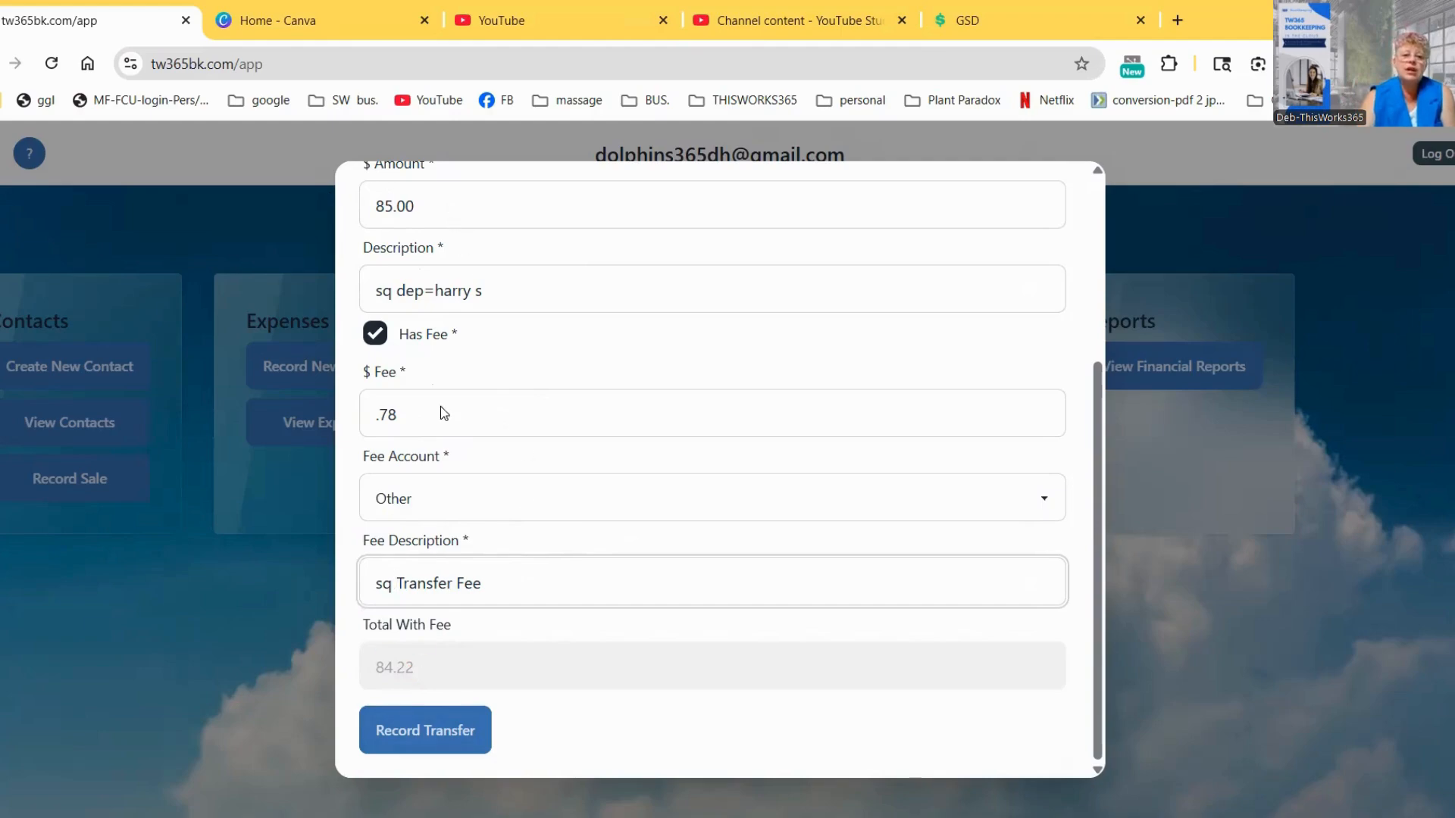
# - Review the completed transfer entries and record the transfer
pyautogui.scroll(4, 552, 506)
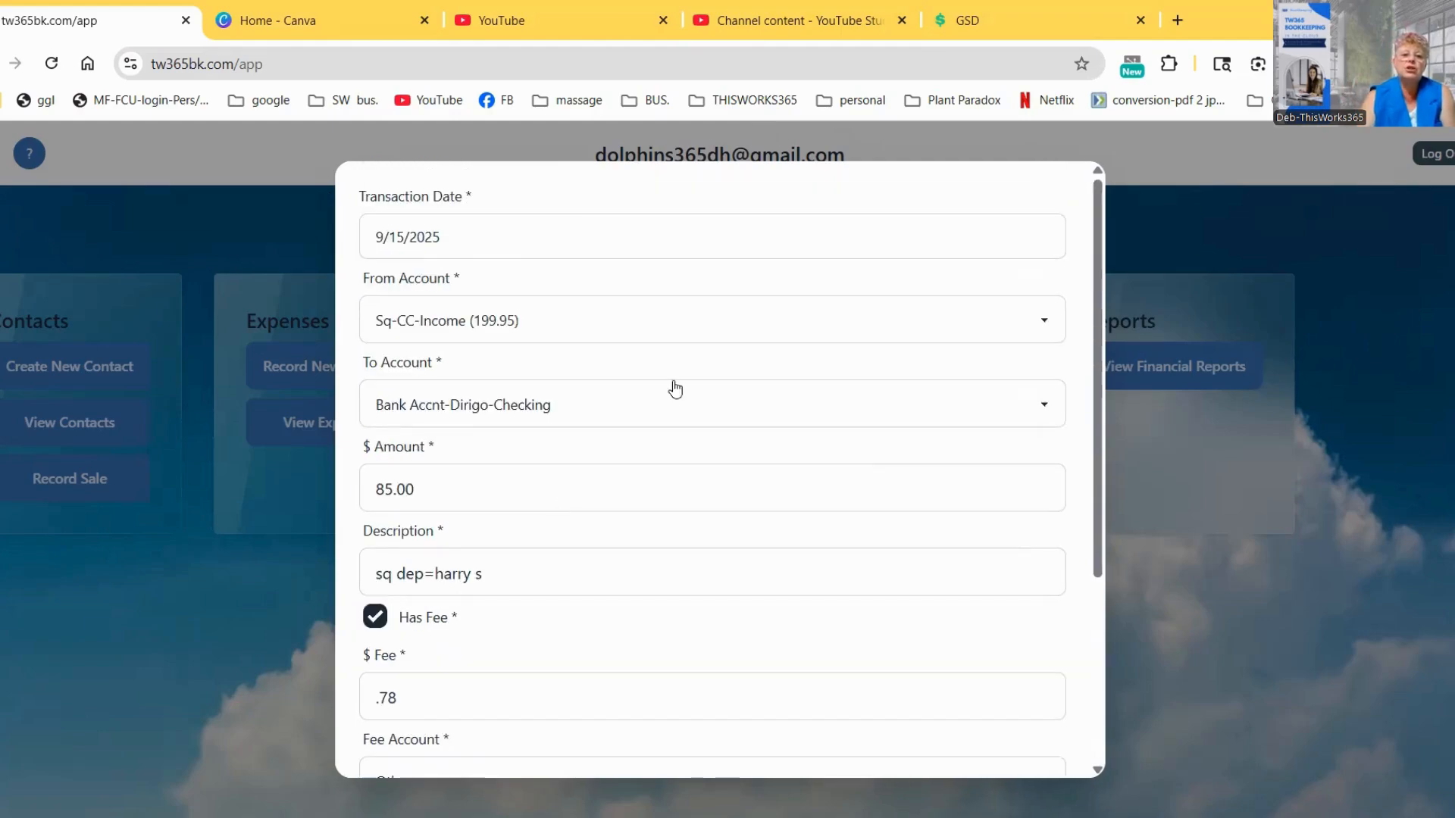
pyautogui.scroll(-4, 447, 286)
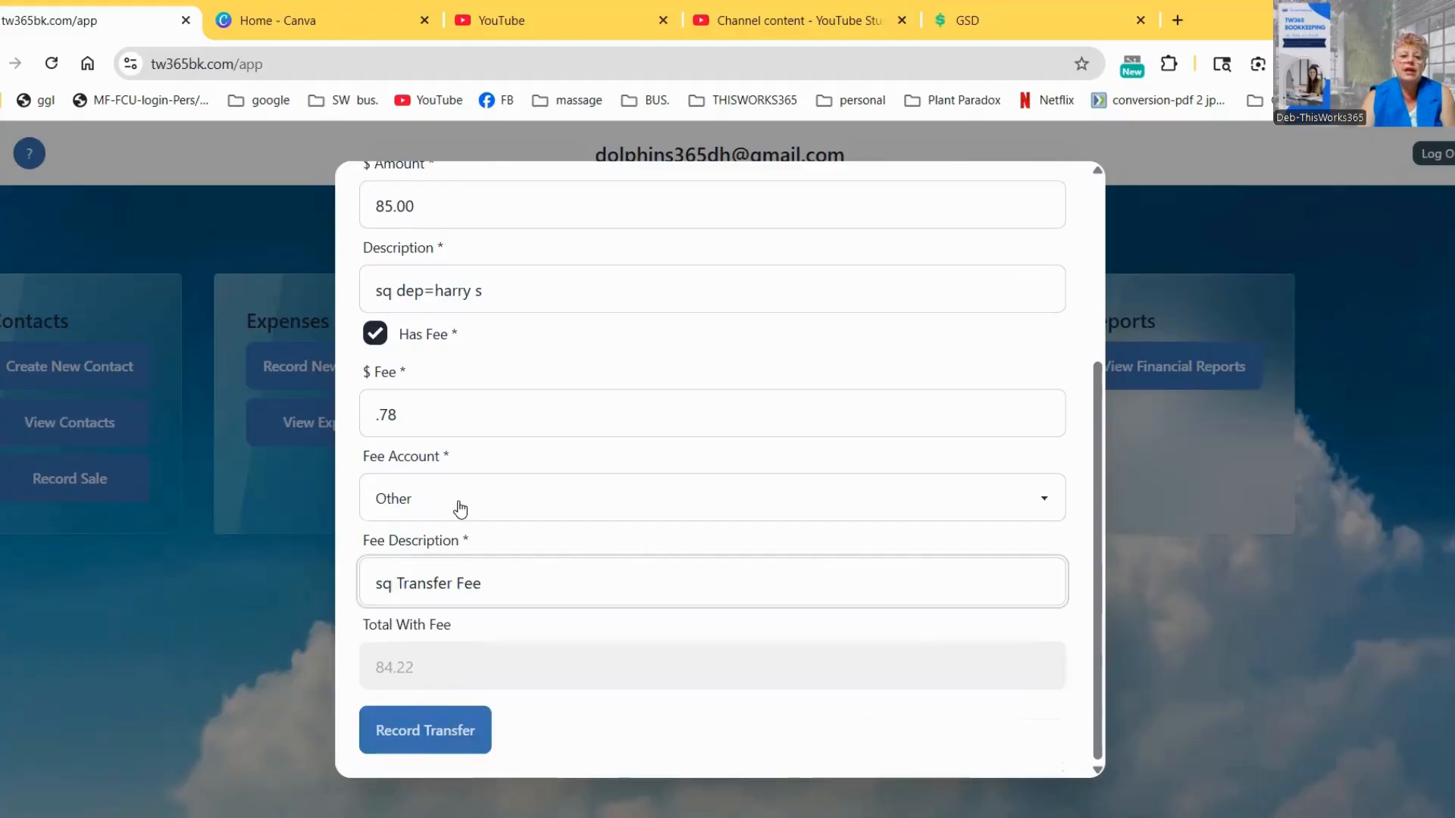
pyautogui.scroll(4, 457, 506)
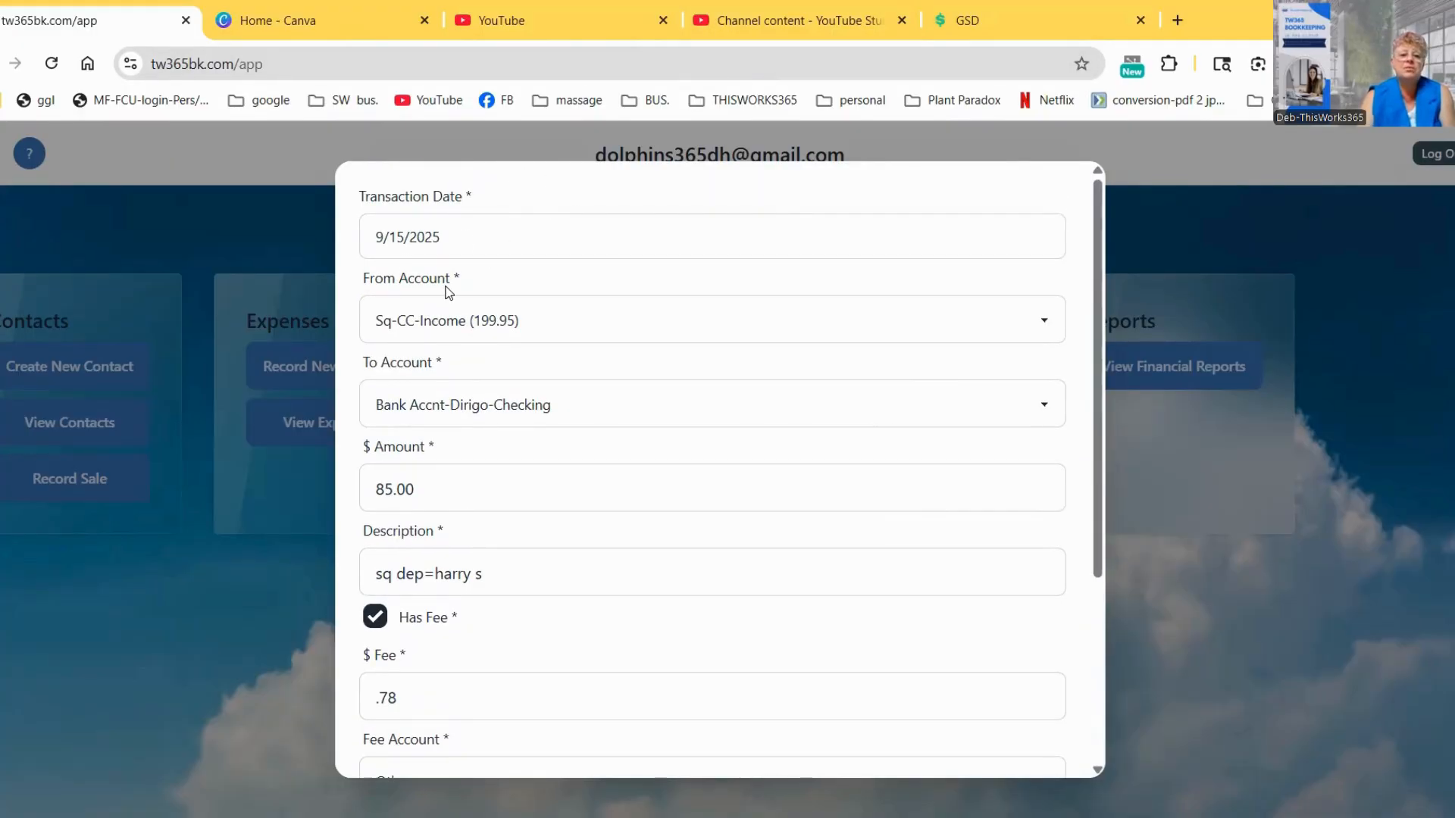
pyautogui.scroll(-4, 545, 426)
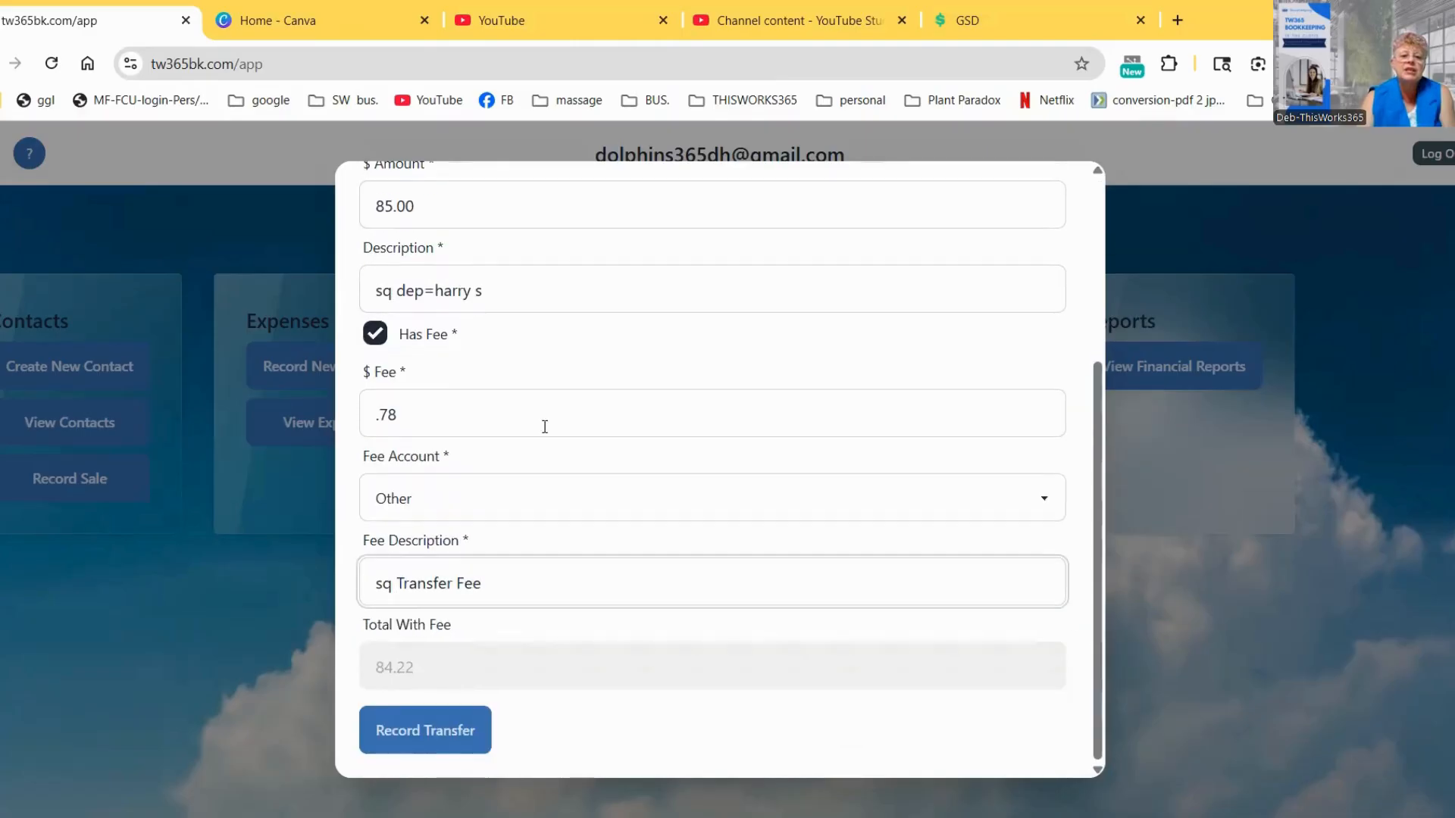
pyautogui.click(440, 729)
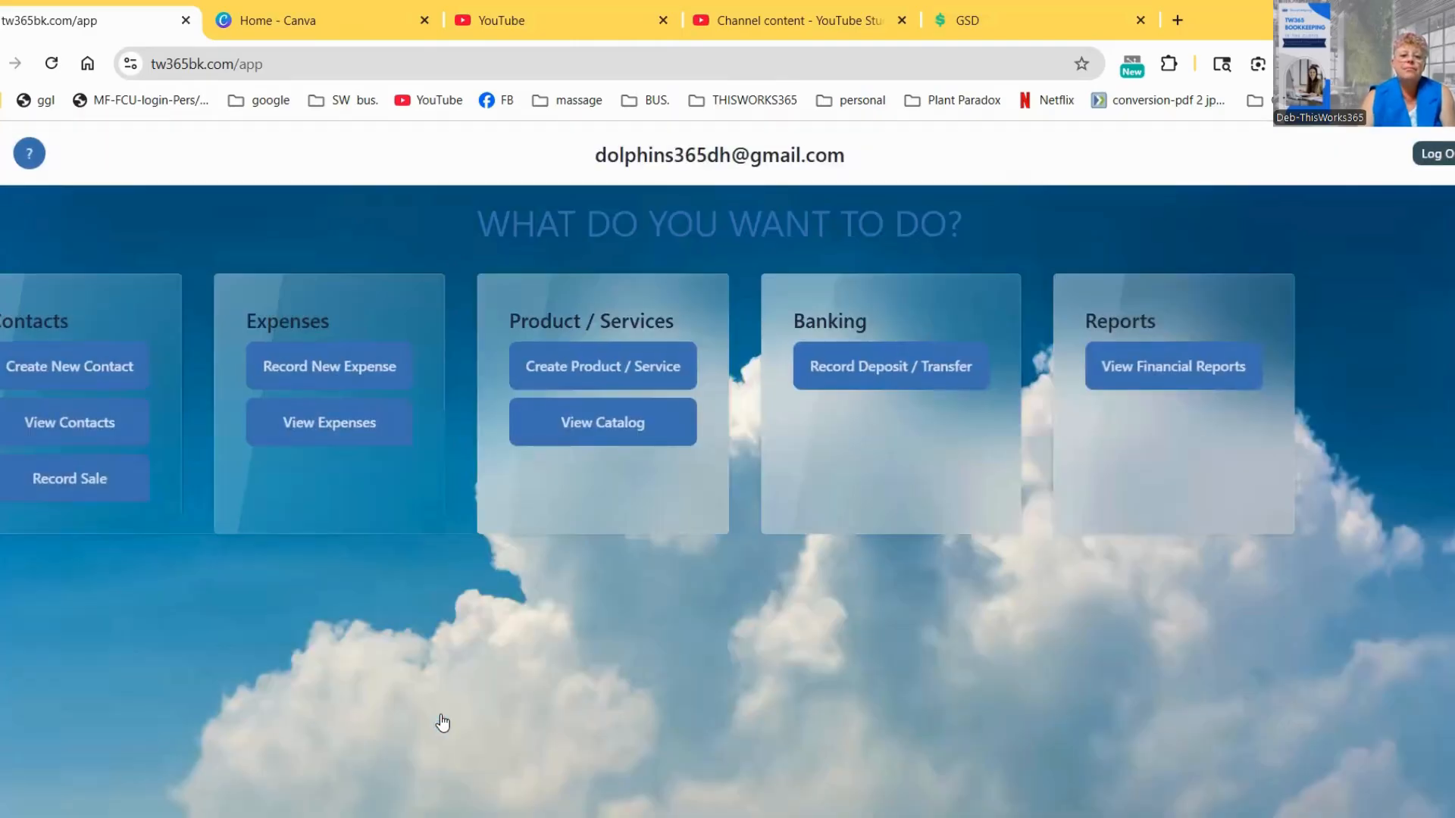
# - Go to the accounts overview and view the Bank Accnt-CU-Rainbow account's transactions
pyautogui.click(6, 153)
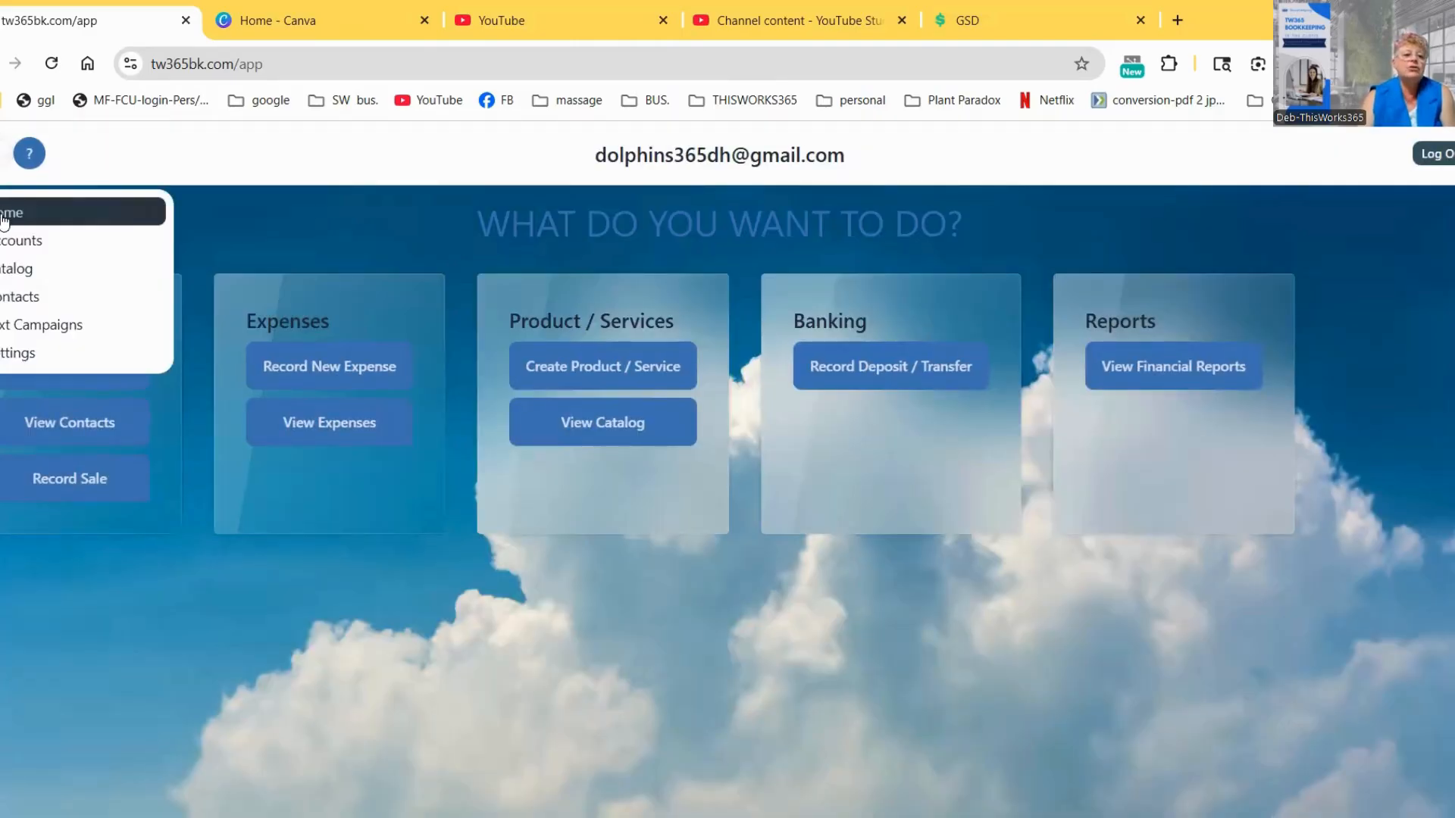
pyautogui.click(22, 237)
pyautogui.scroll(-10, 297, 432)
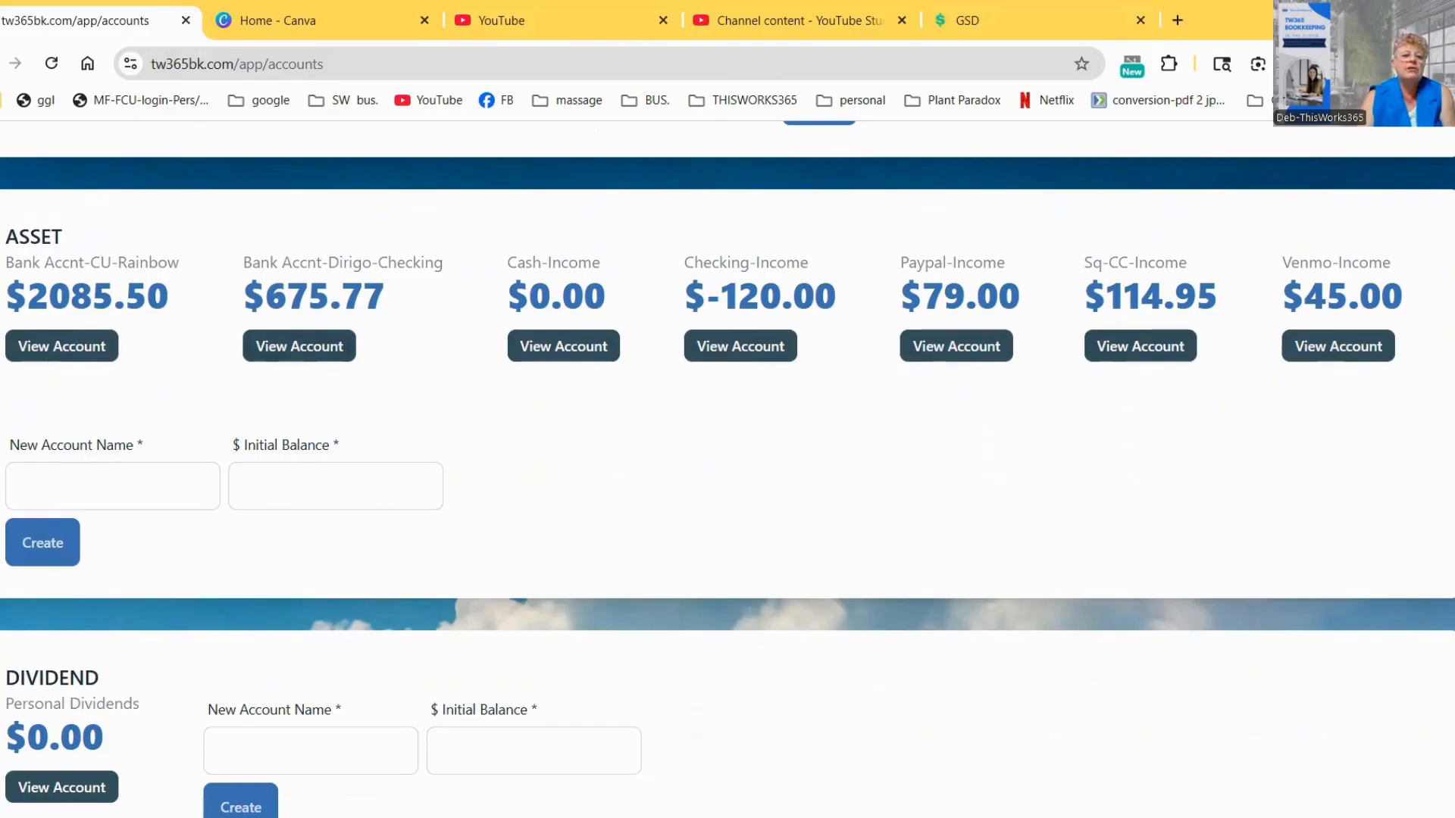
pyautogui.click(52, 345)
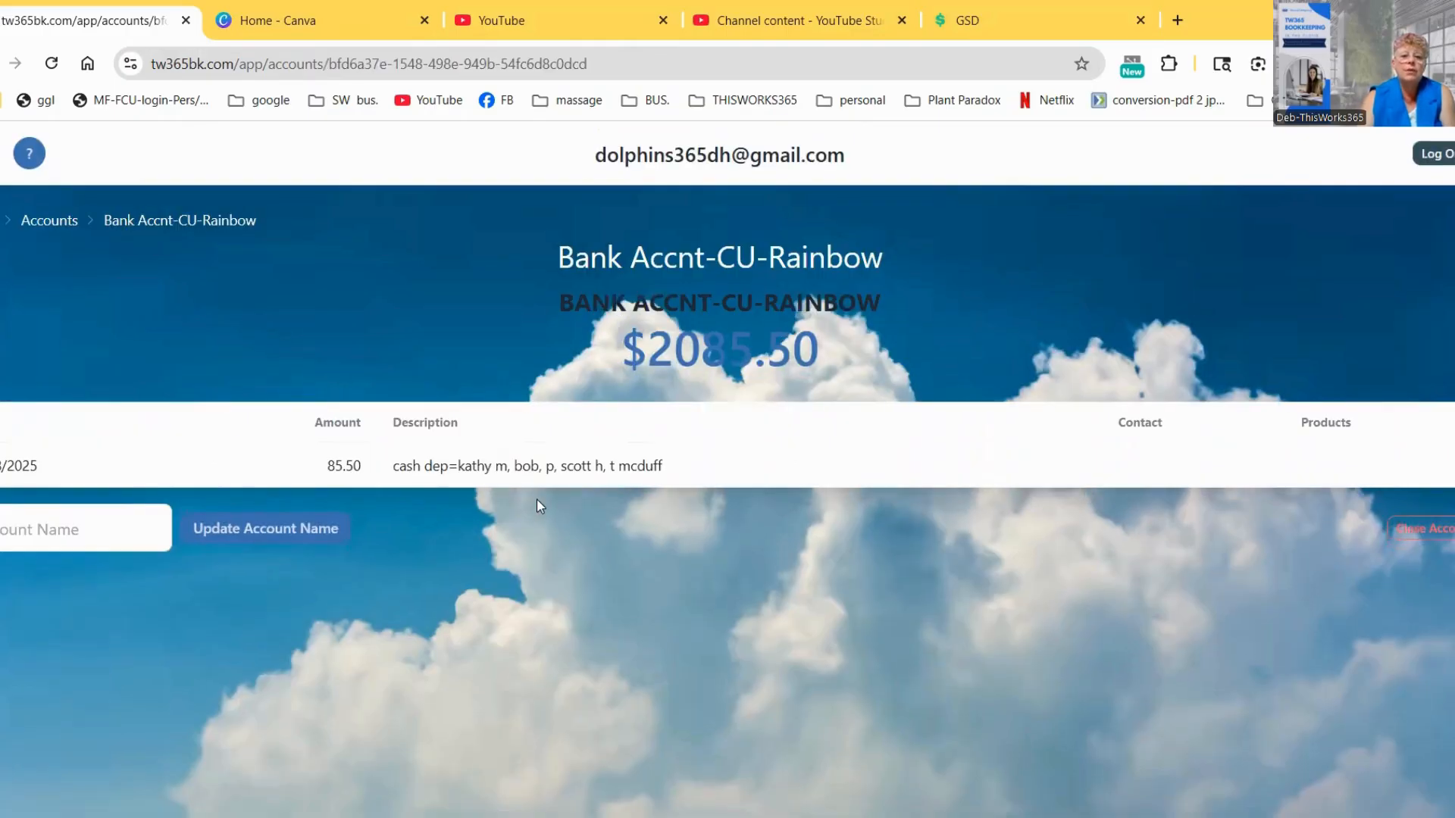
# - Return to the accounts overview and view the Bank Accnt-Dirigo-Checking transactions to check the deposit
pyautogui.click(49, 220)
pyautogui.scroll(-10, 115, 449)
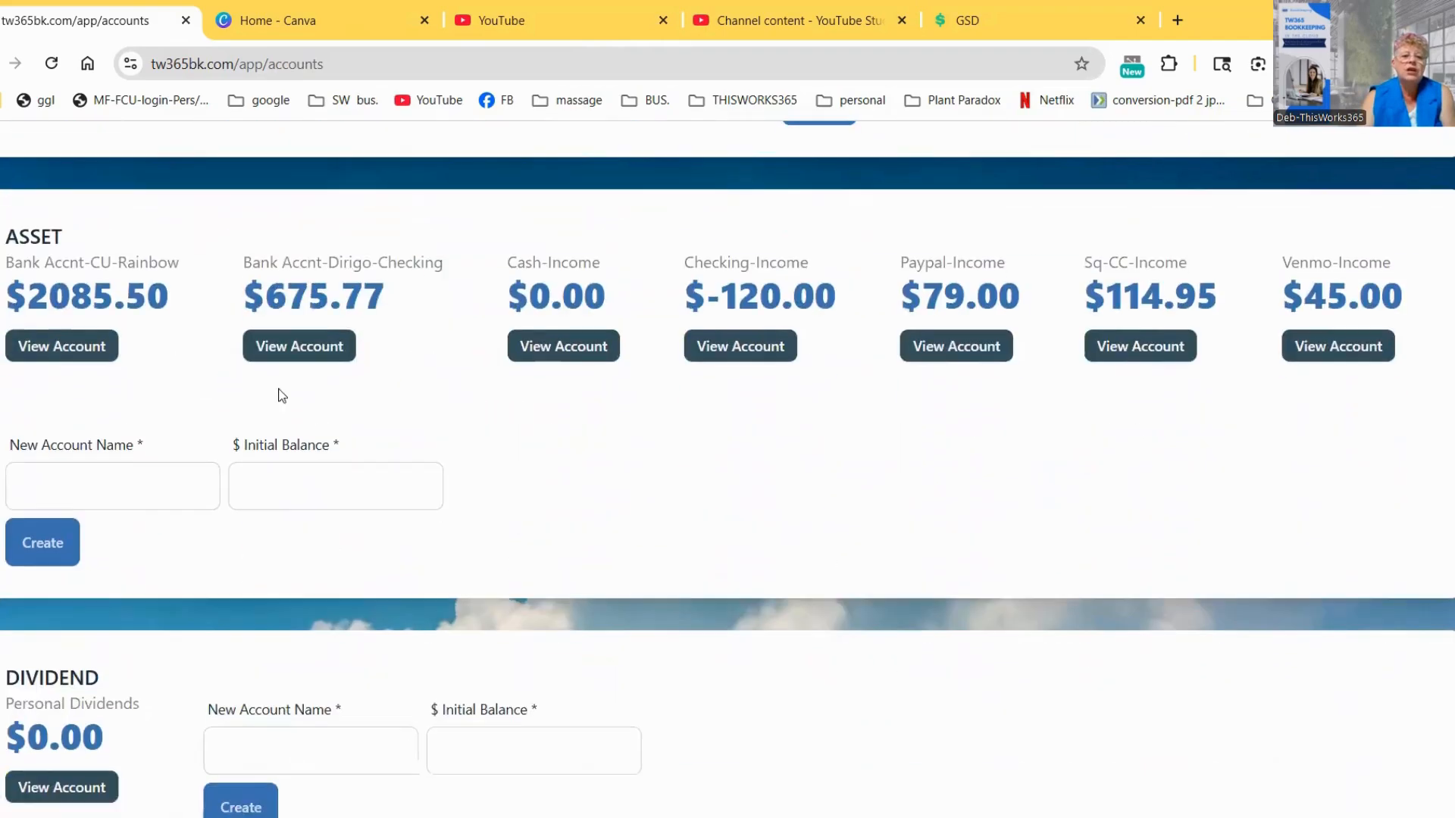
pyautogui.click(306, 344)
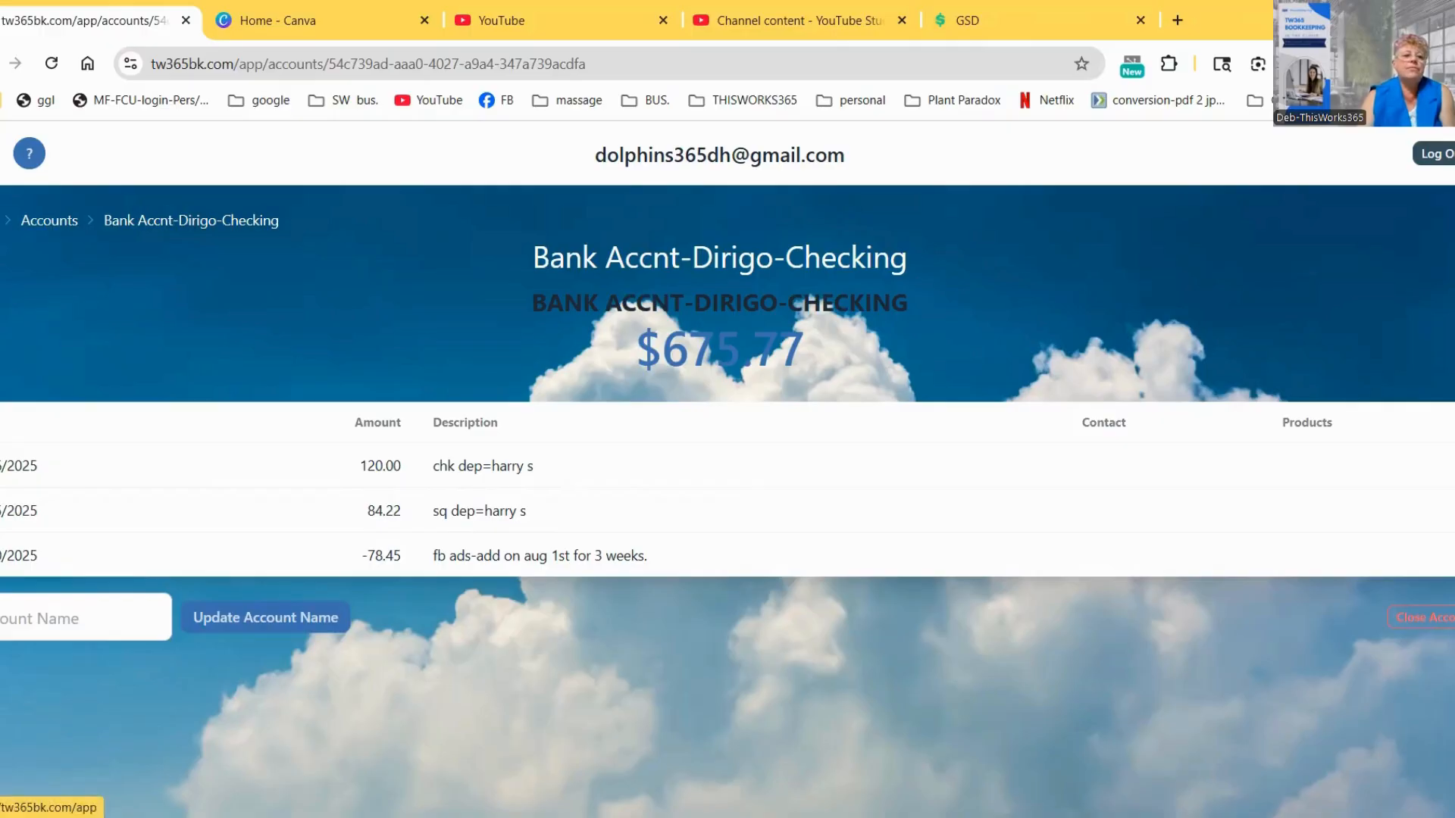
# - Start a new deposit/transfer record and set its transaction date to 9/21/2025
pyautogui.click(8, 220)
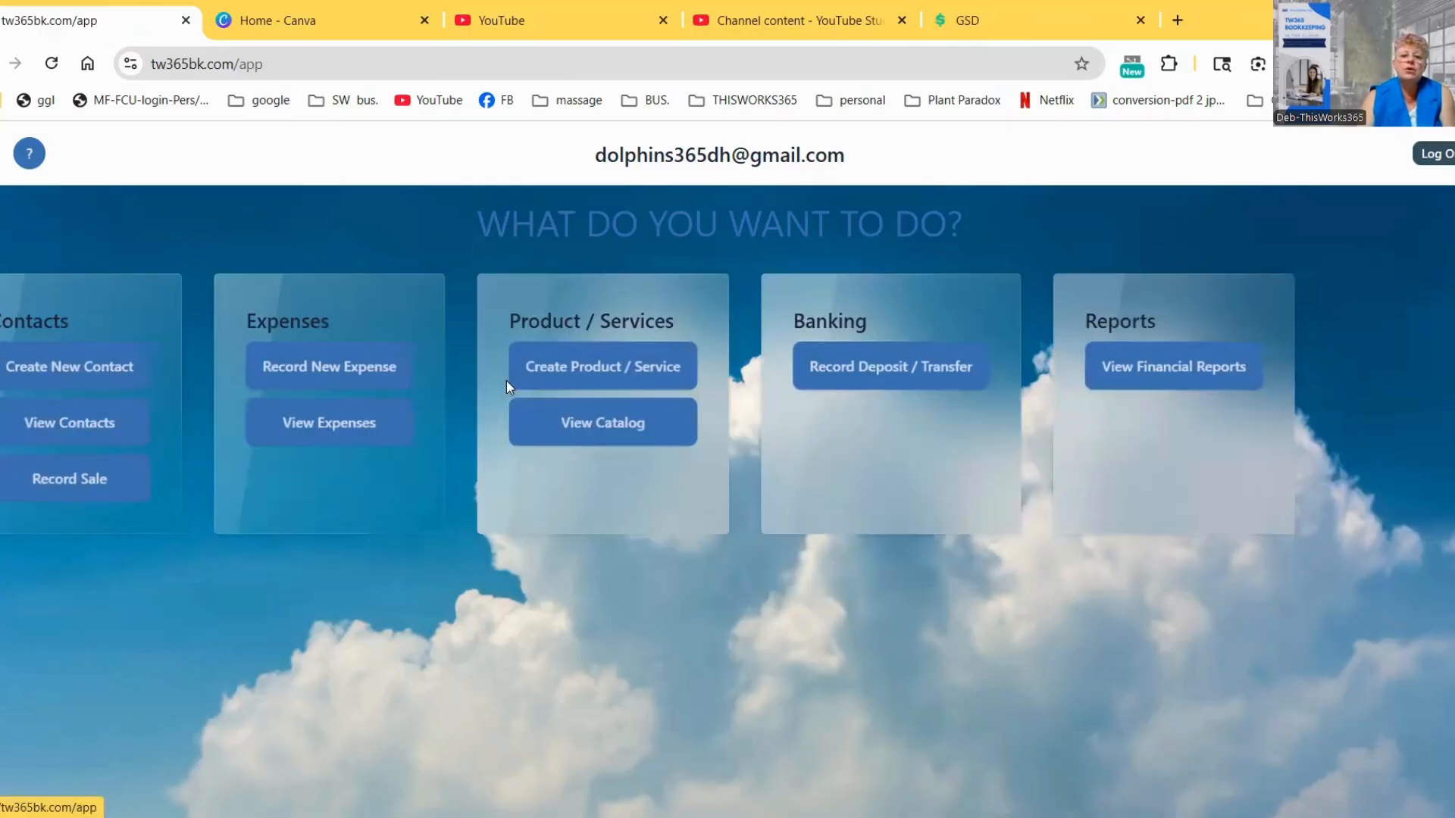
pyautogui.click(879, 368)
pyautogui.click(464, 277)
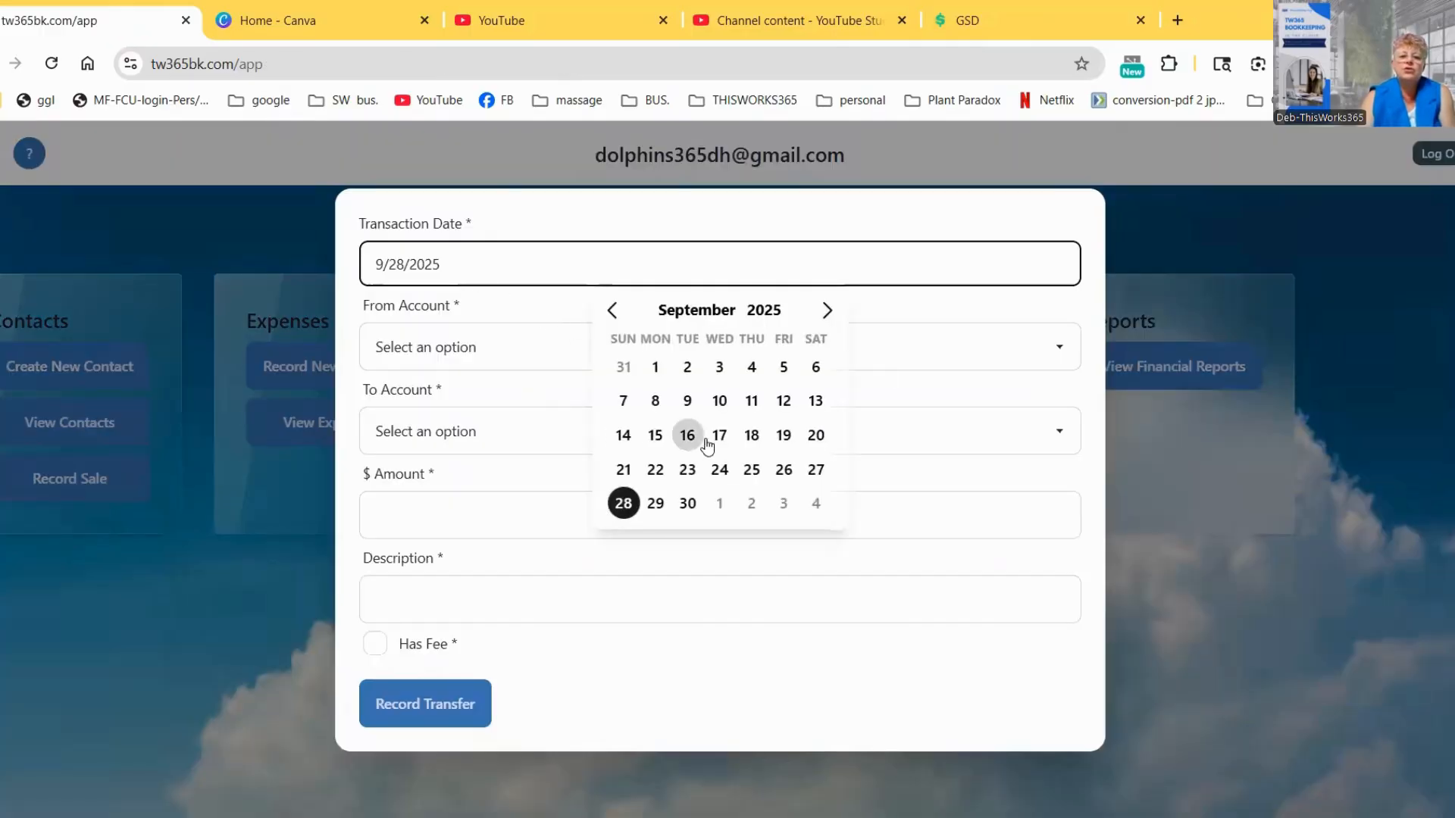
pyautogui.click(622, 469)
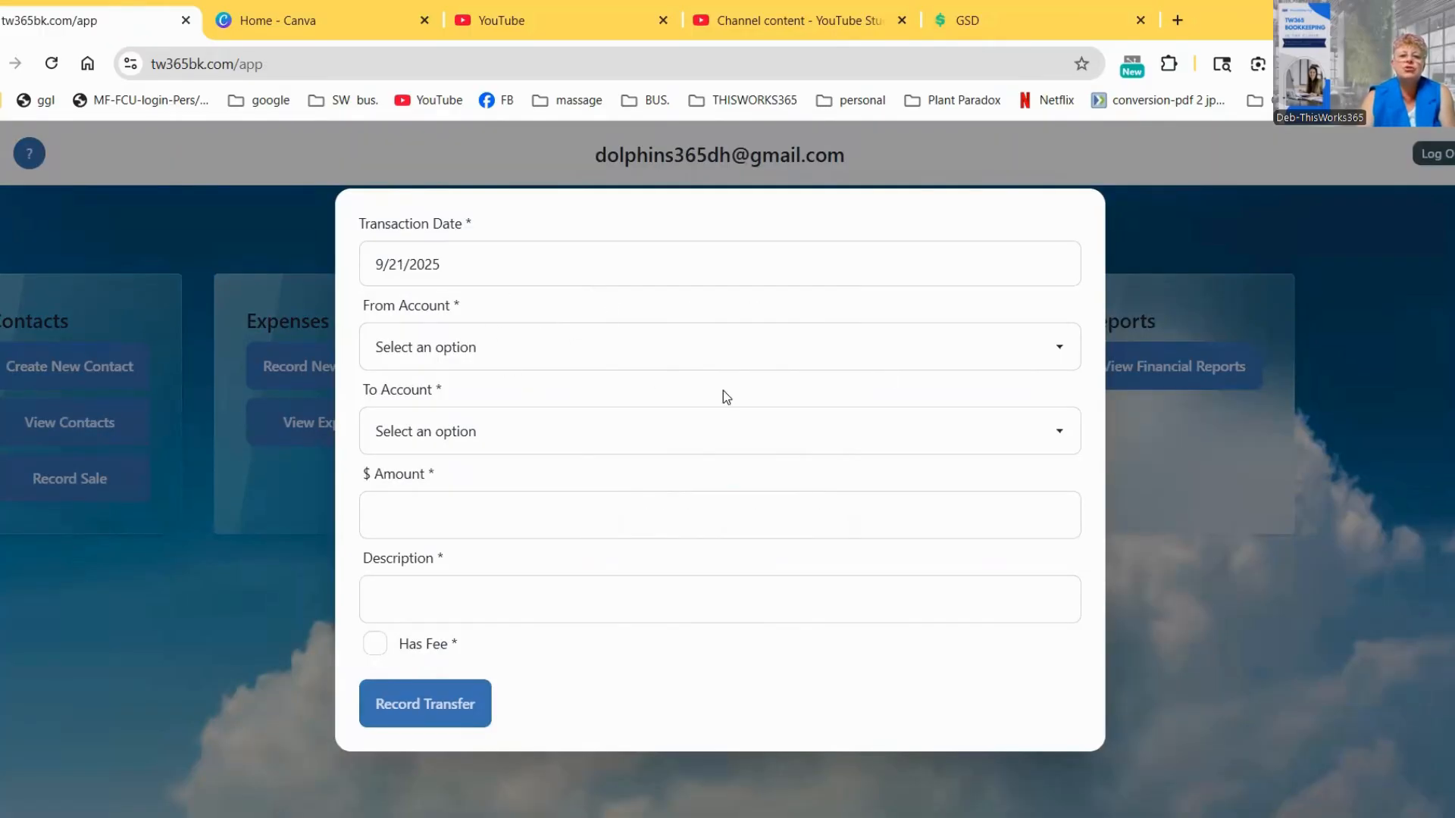
# - Set the transfer from Sq-CC-Income to Bank Accnt-CU-Rainbow and mark it as having a fee
pyautogui.click(530, 350)
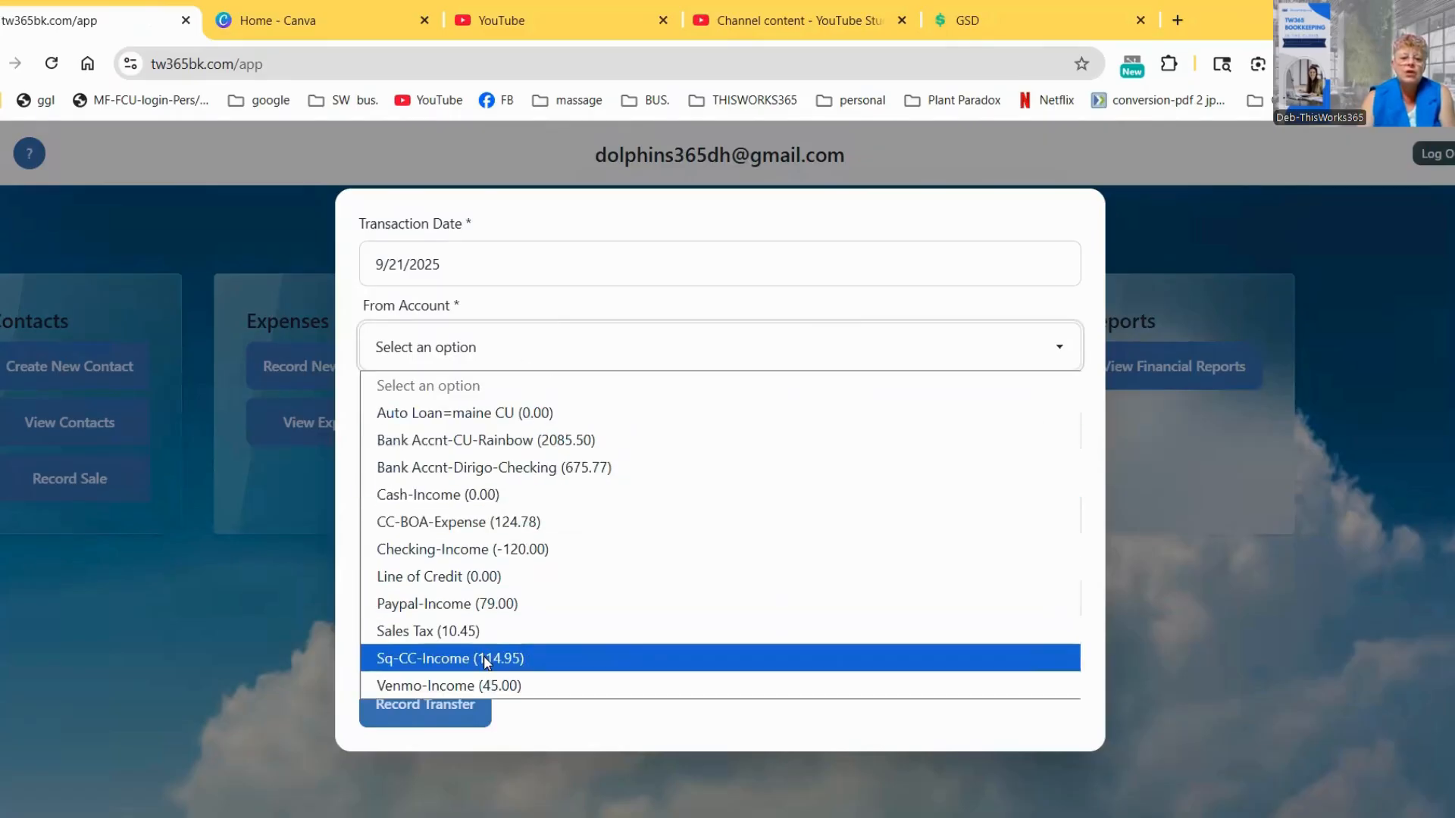
pyautogui.click(489, 658)
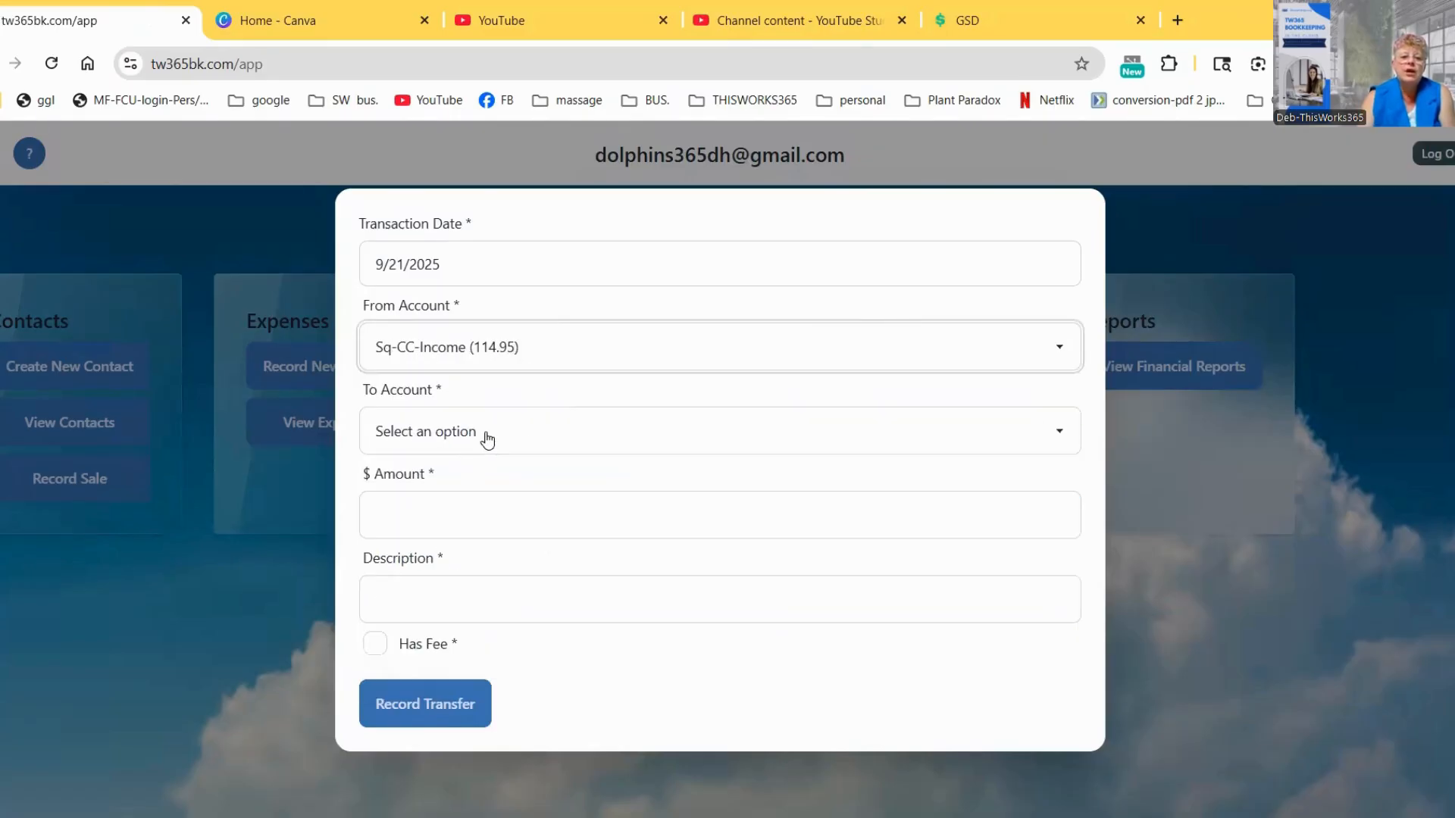
pyautogui.click(487, 436)
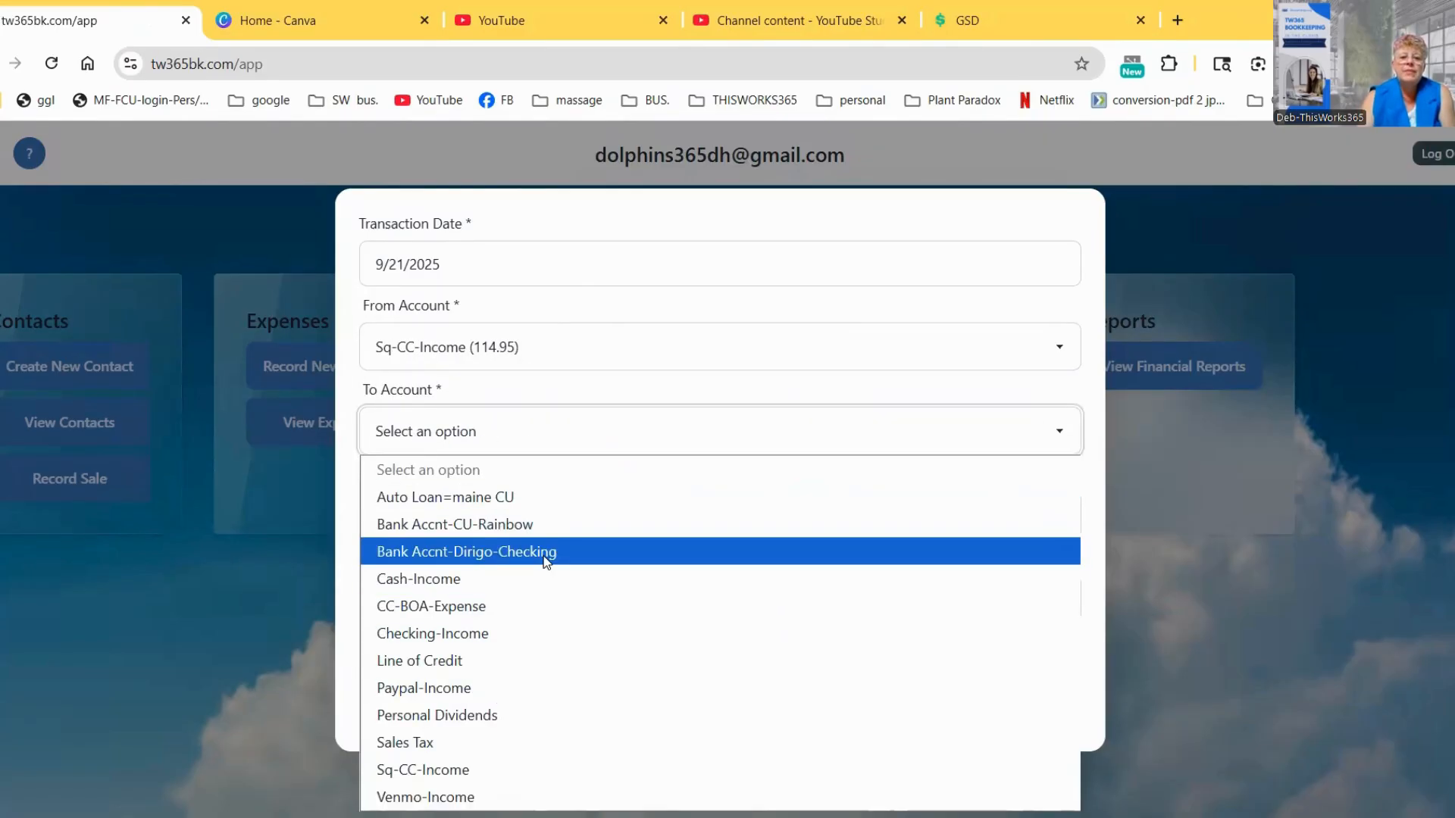
pyautogui.click(492, 528)
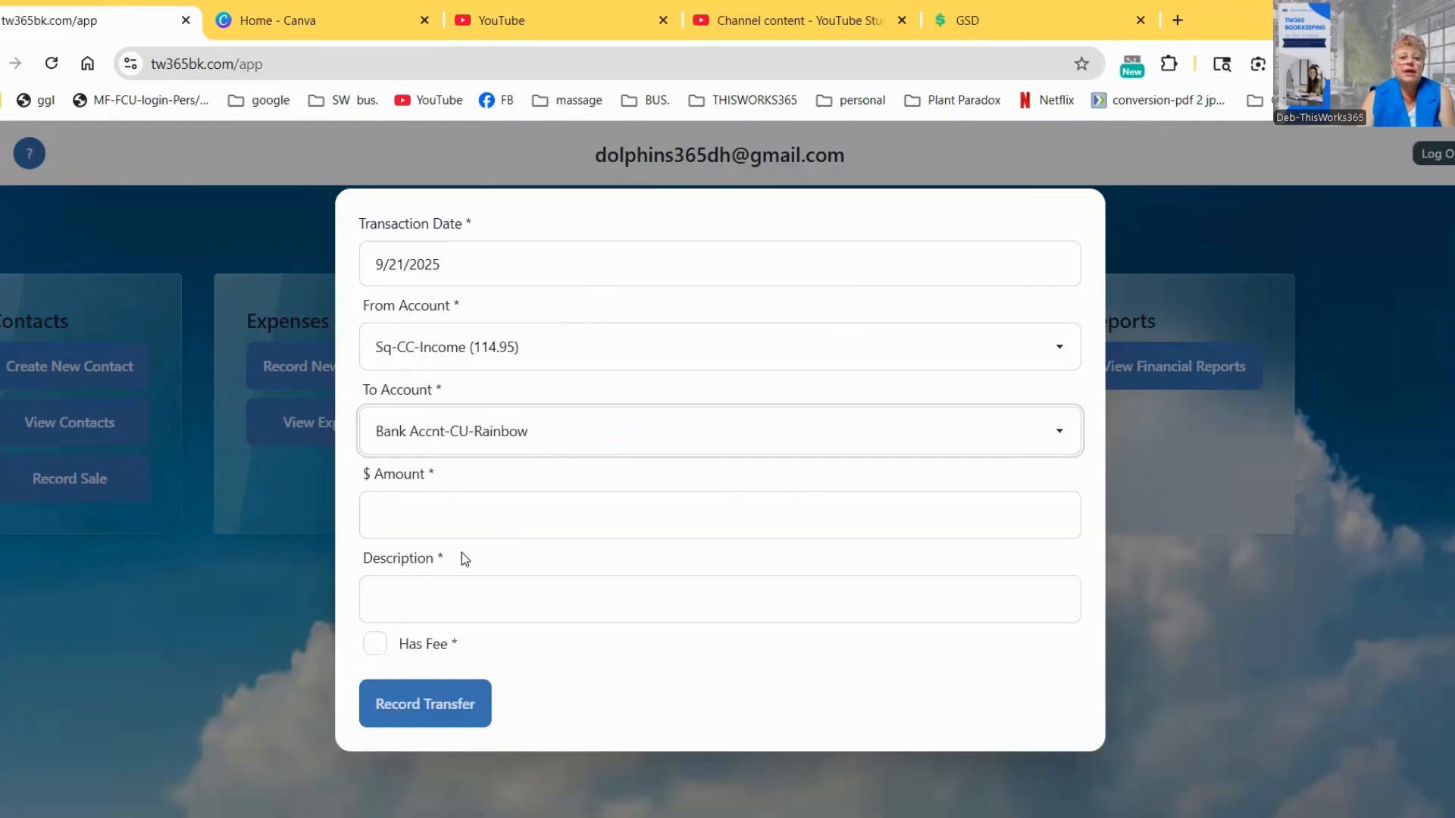
pyautogui.click(371, 645)
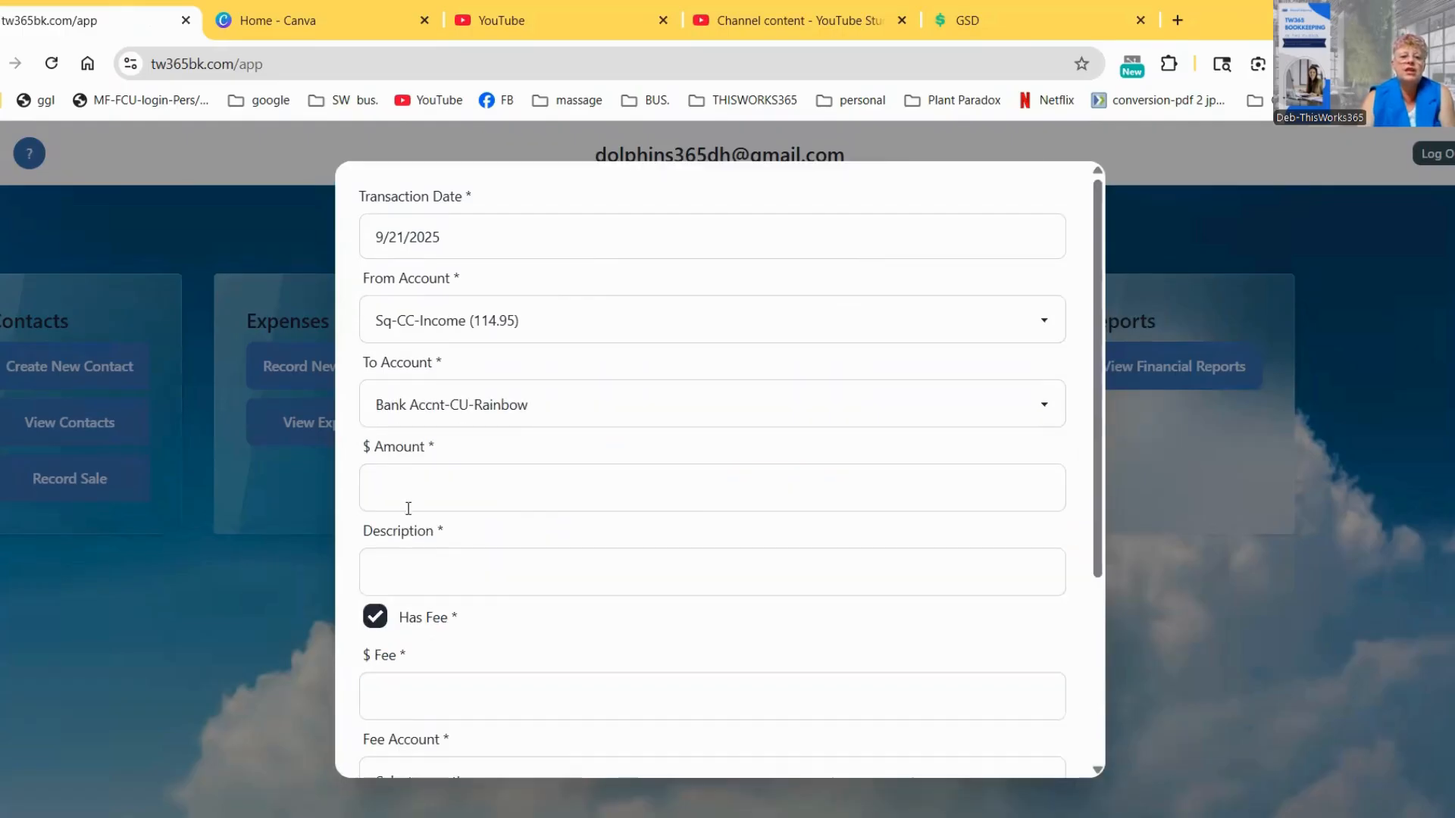
# - Enter an amount of 95.00 and a description of "sq dep=" followed by the two customers' names
pyautogui.click(419, 490)
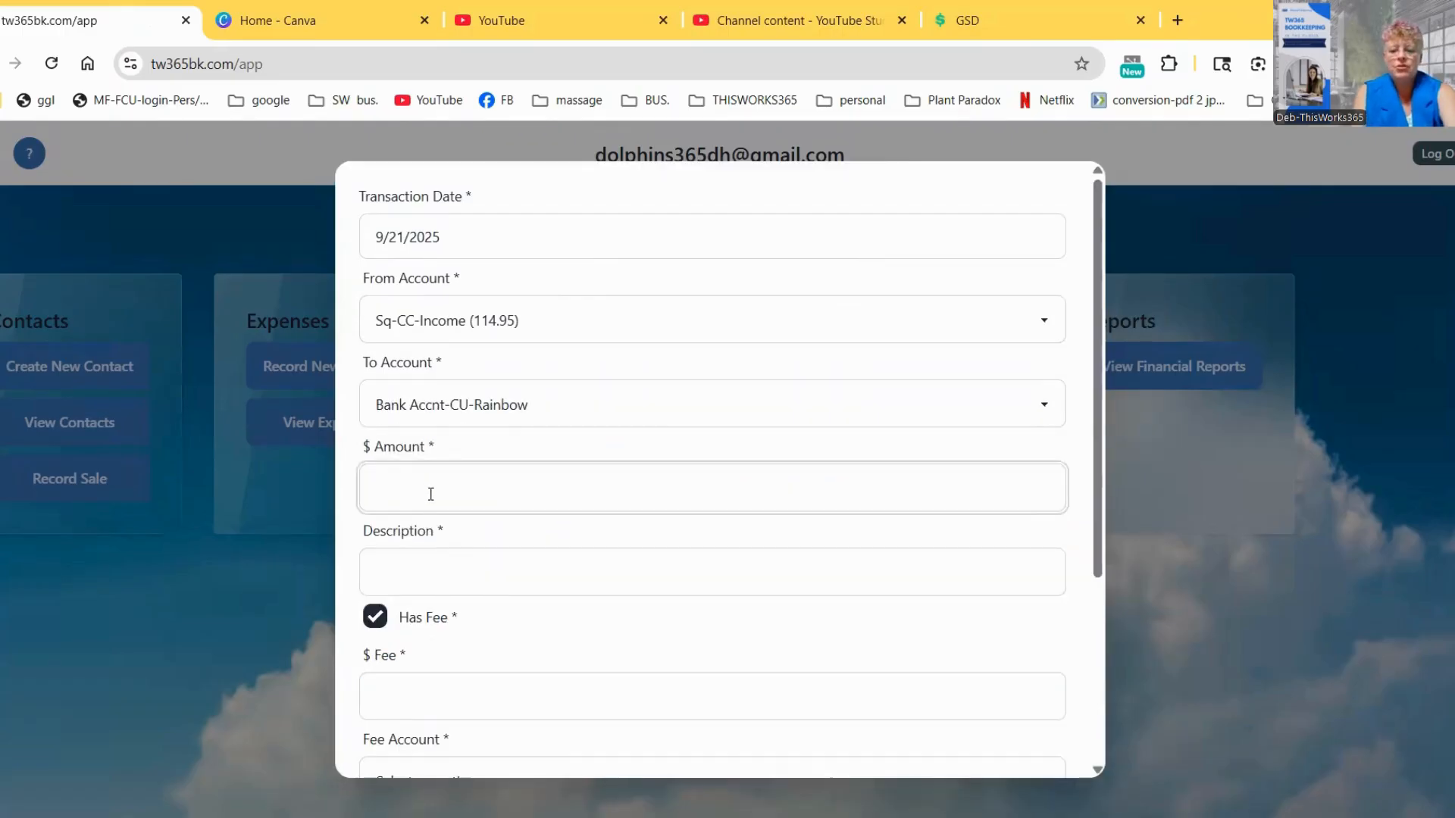
pyautogui.write('95')
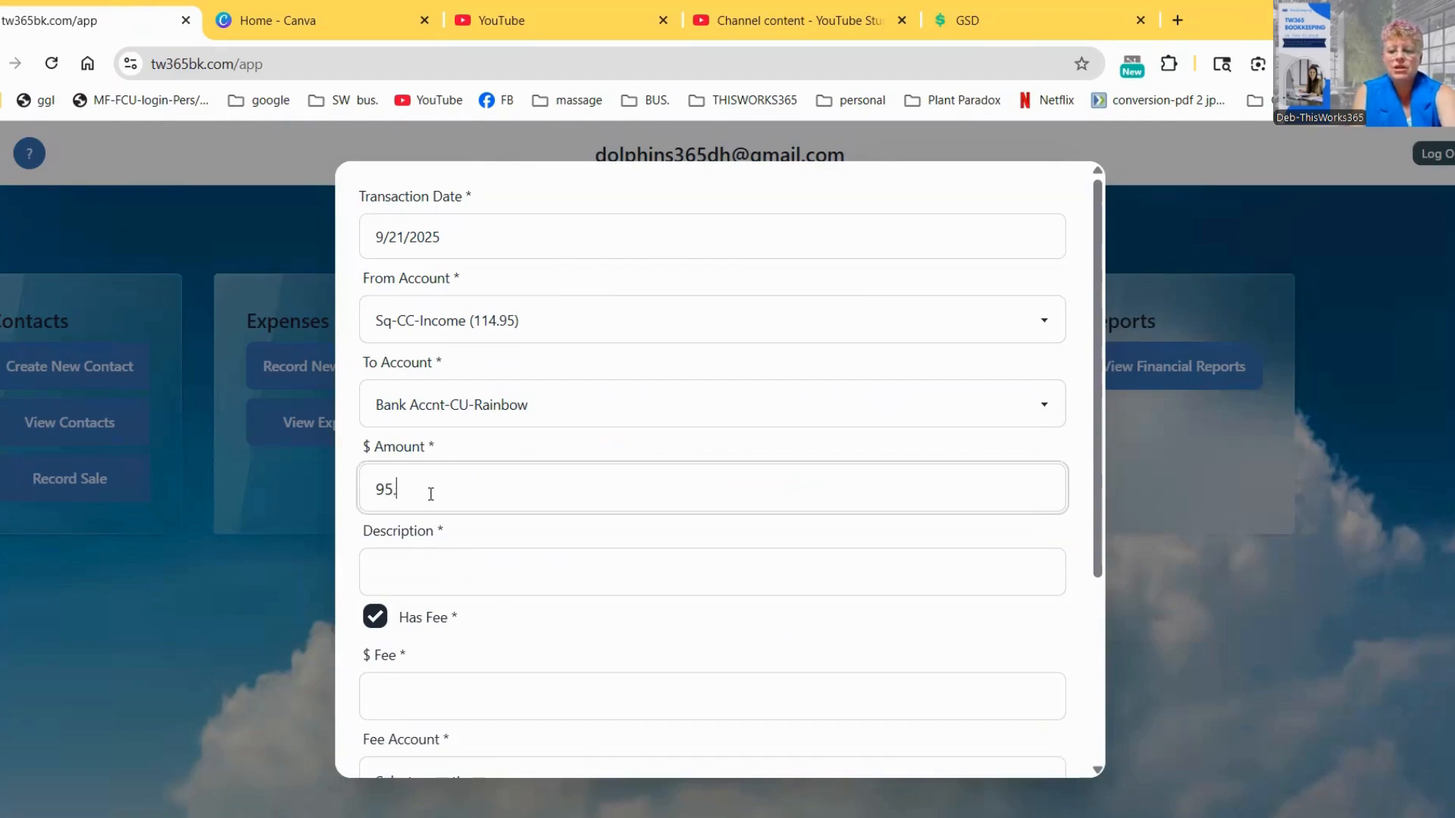
pyautogui.write('.00')
pyautogui.scroll(-1, 453, 504)
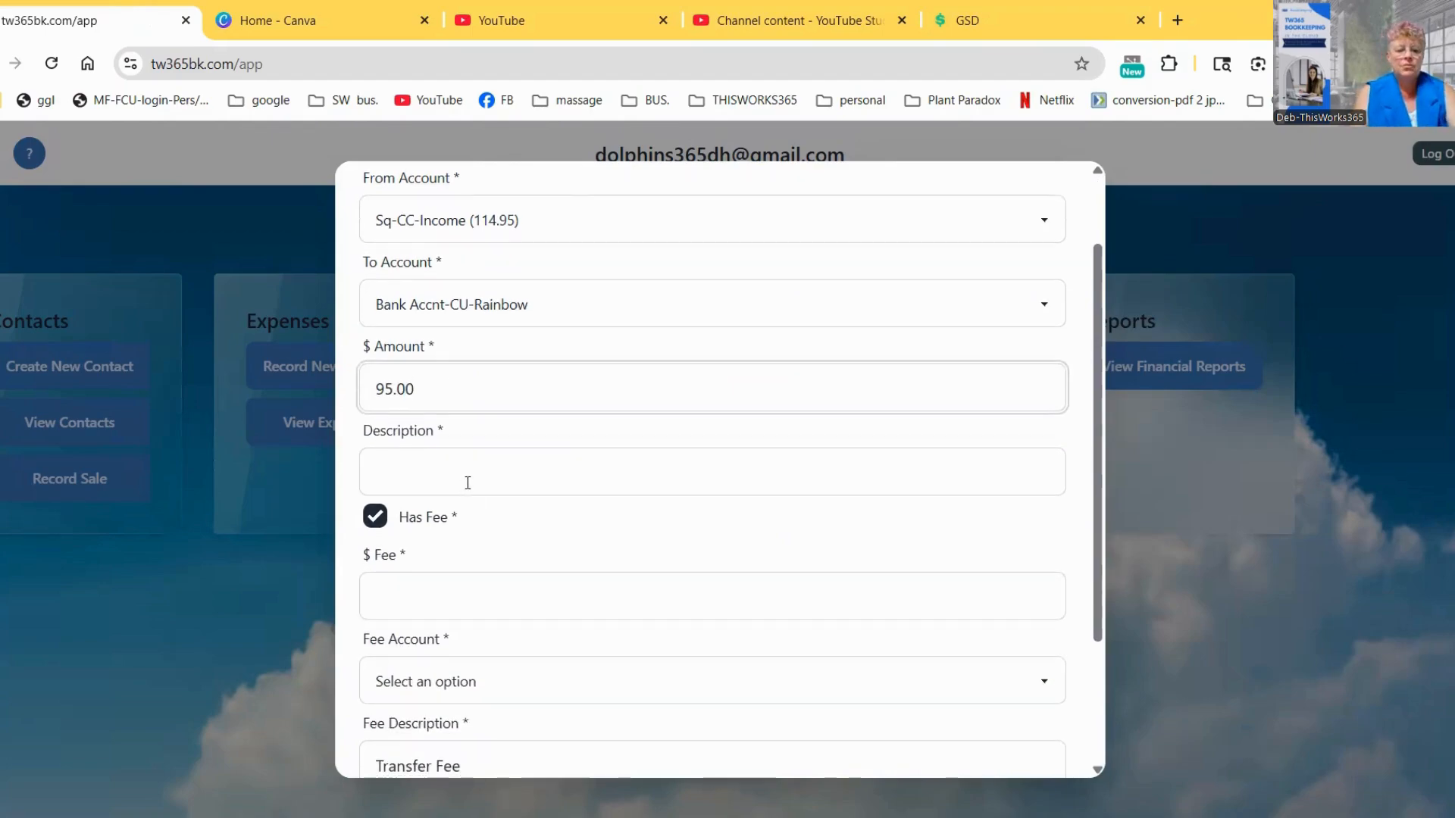
pyautogui.click(468, 483)
pyautogui.write('sq de')
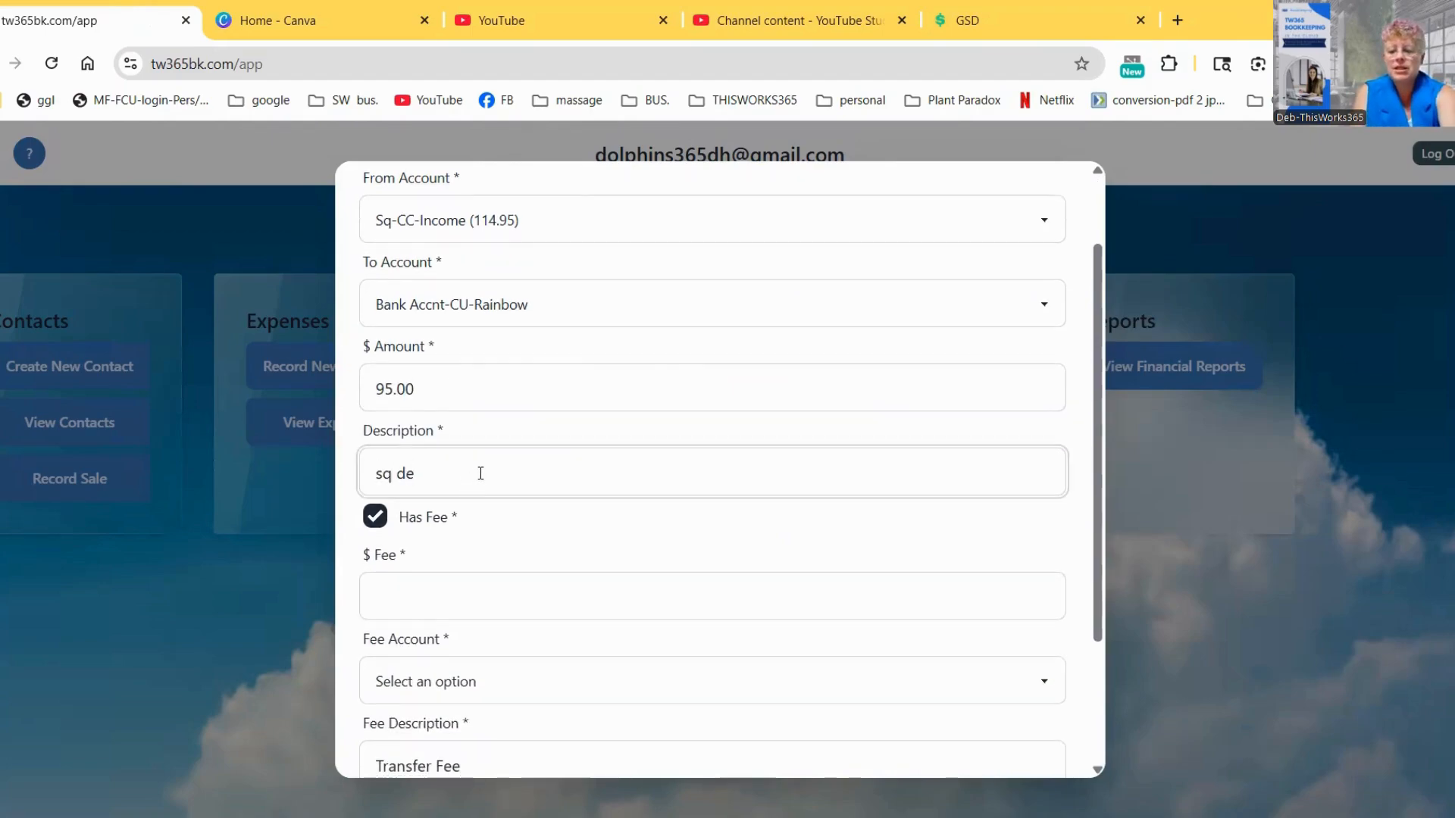
pyautogui.write('p=')
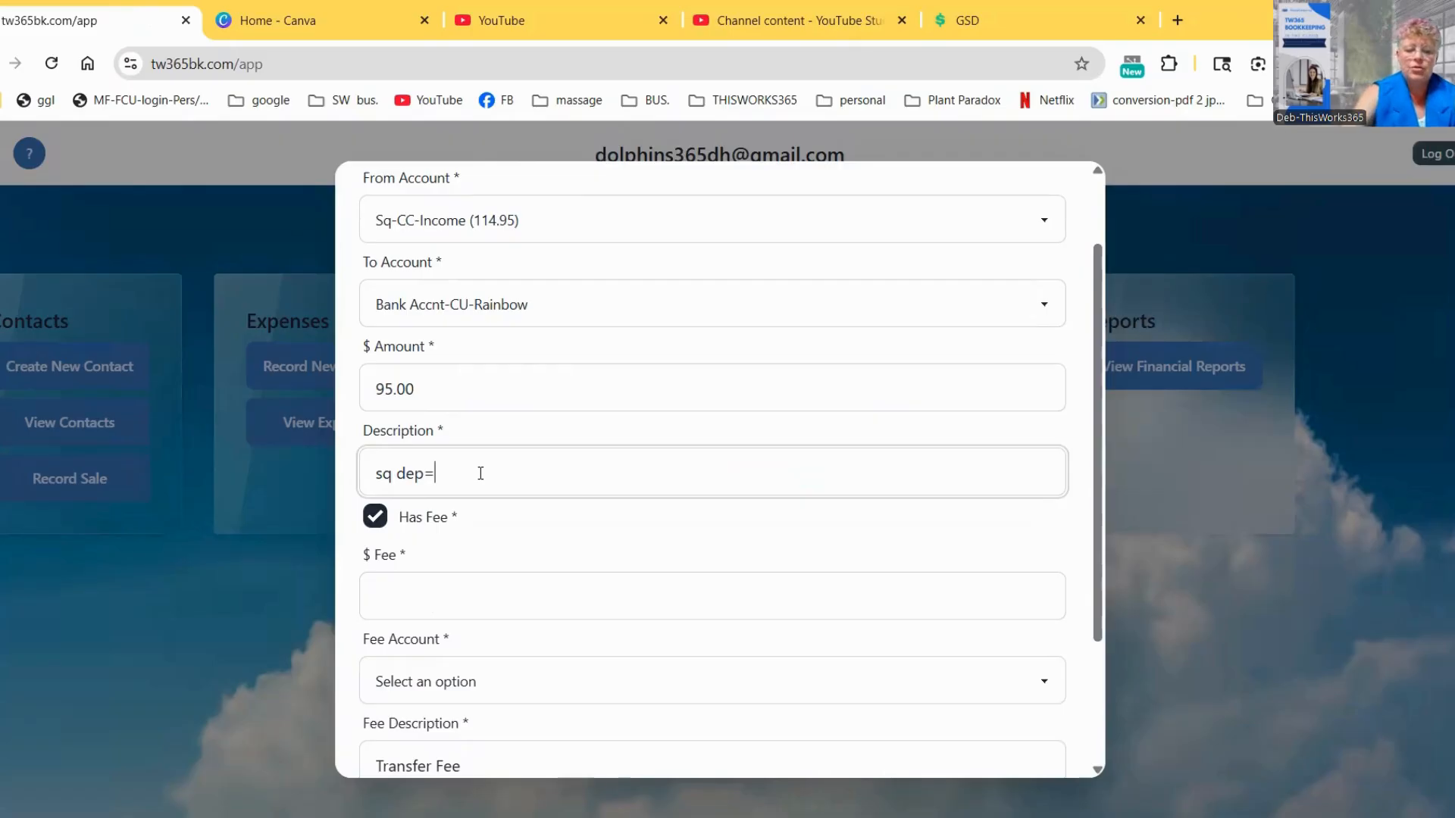
pyautogui.write('sa')
pyautogui.write('f')
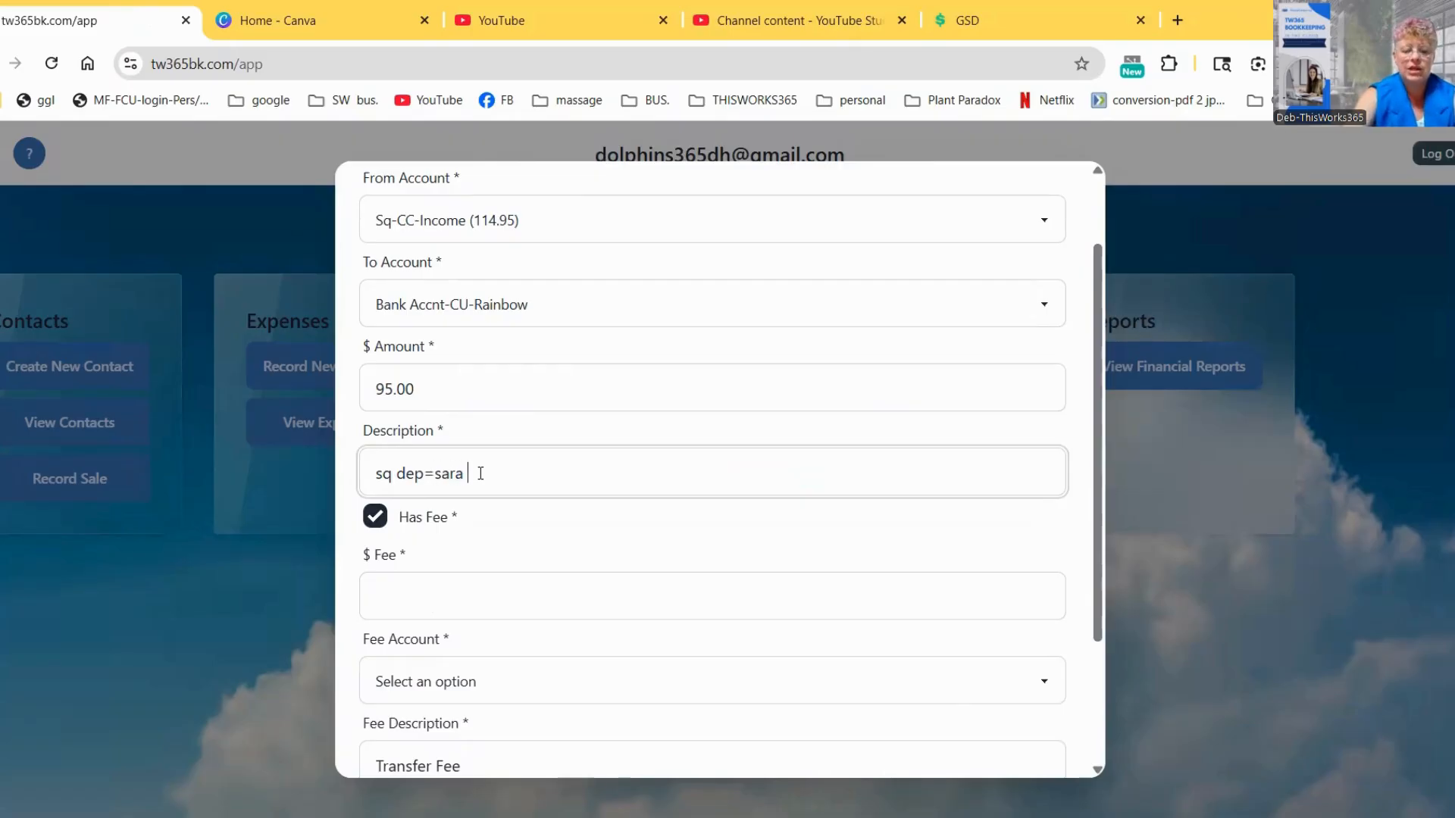
pyautogui.write(',')
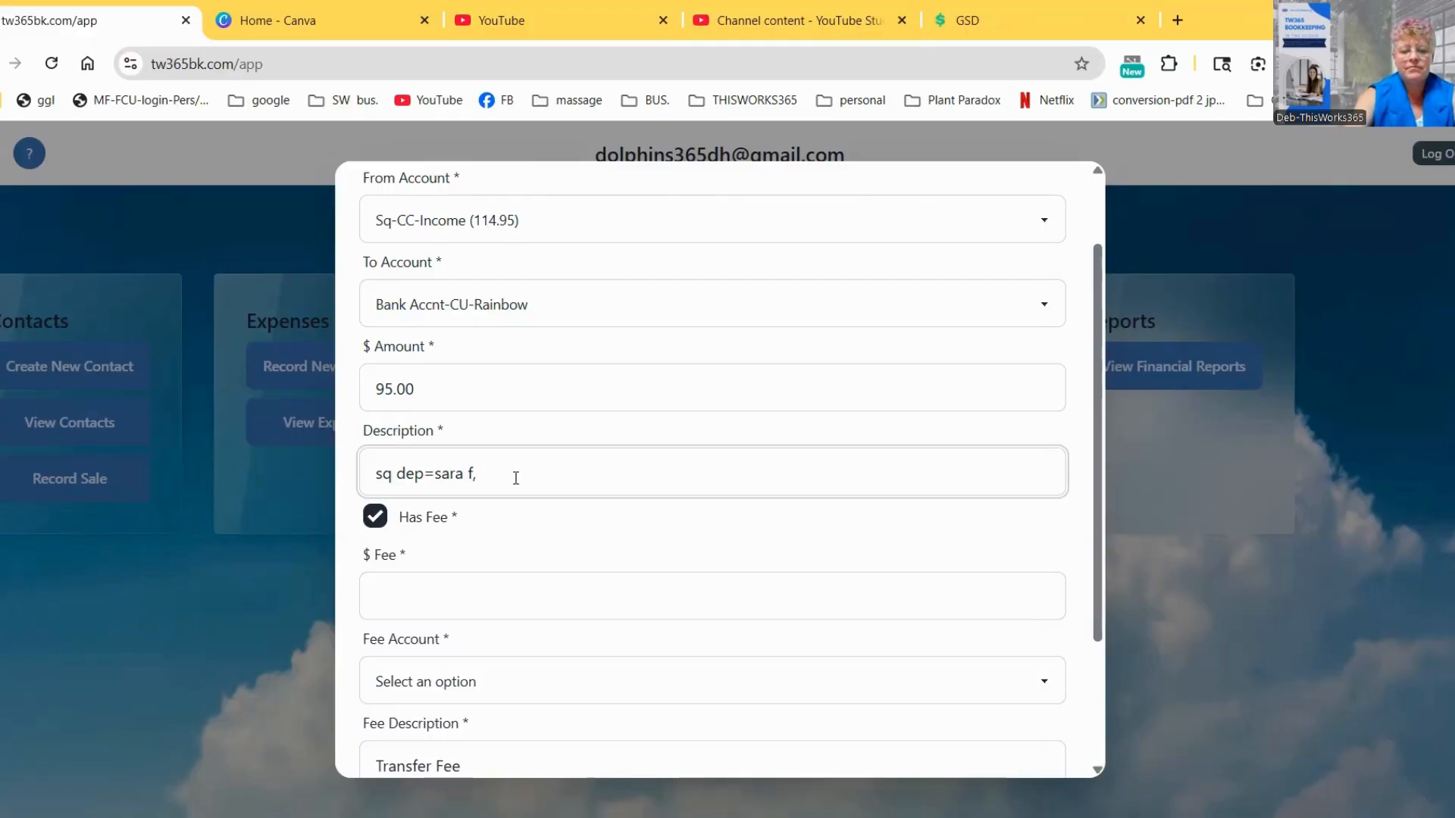
pyautogui.write('mary b')
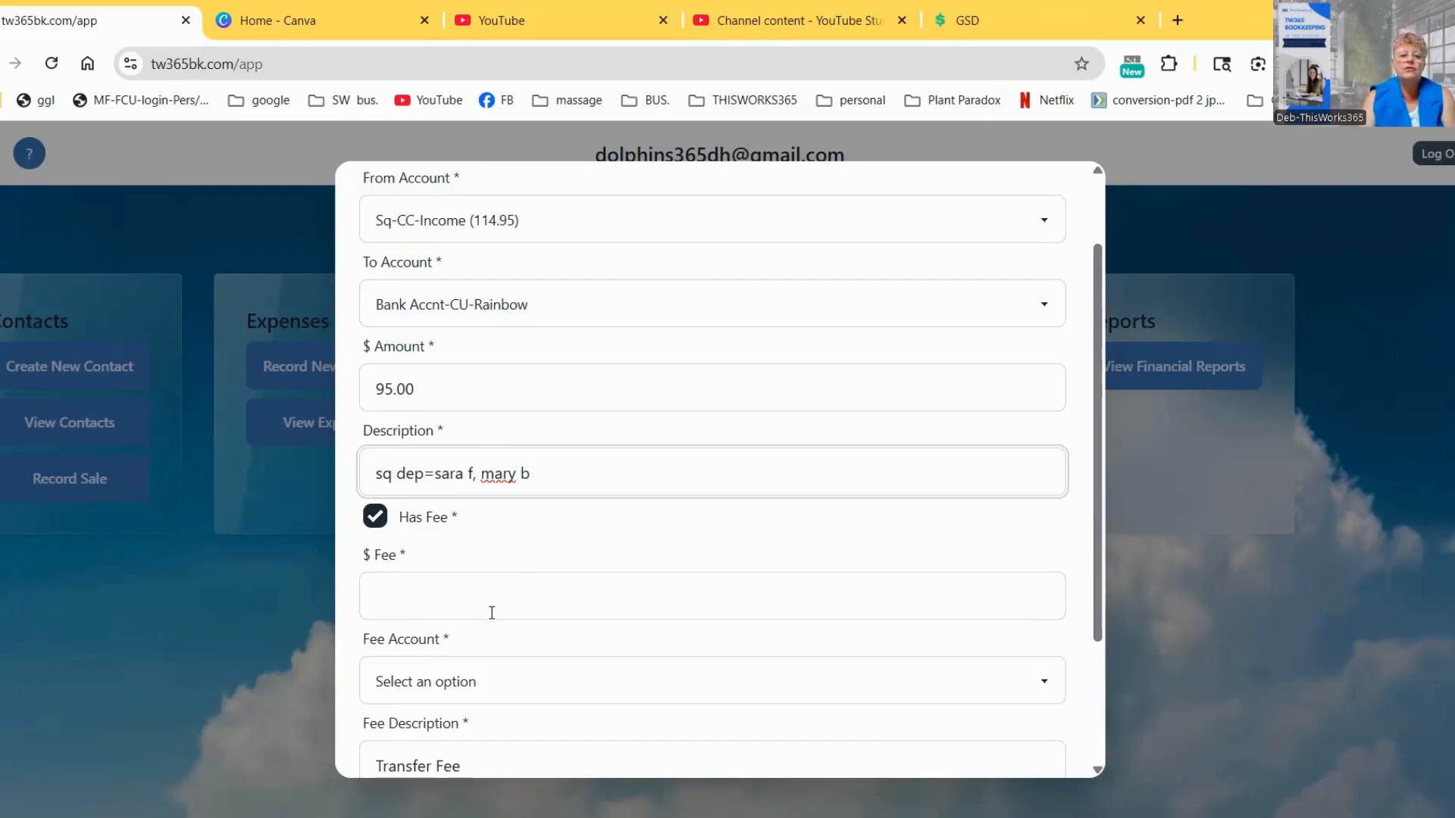
# - Add a 1.15 fee charged to the Other account, described as "sq Transfer Fee", and record the transfer
pyautogui.scroll(-3, 493, 603)
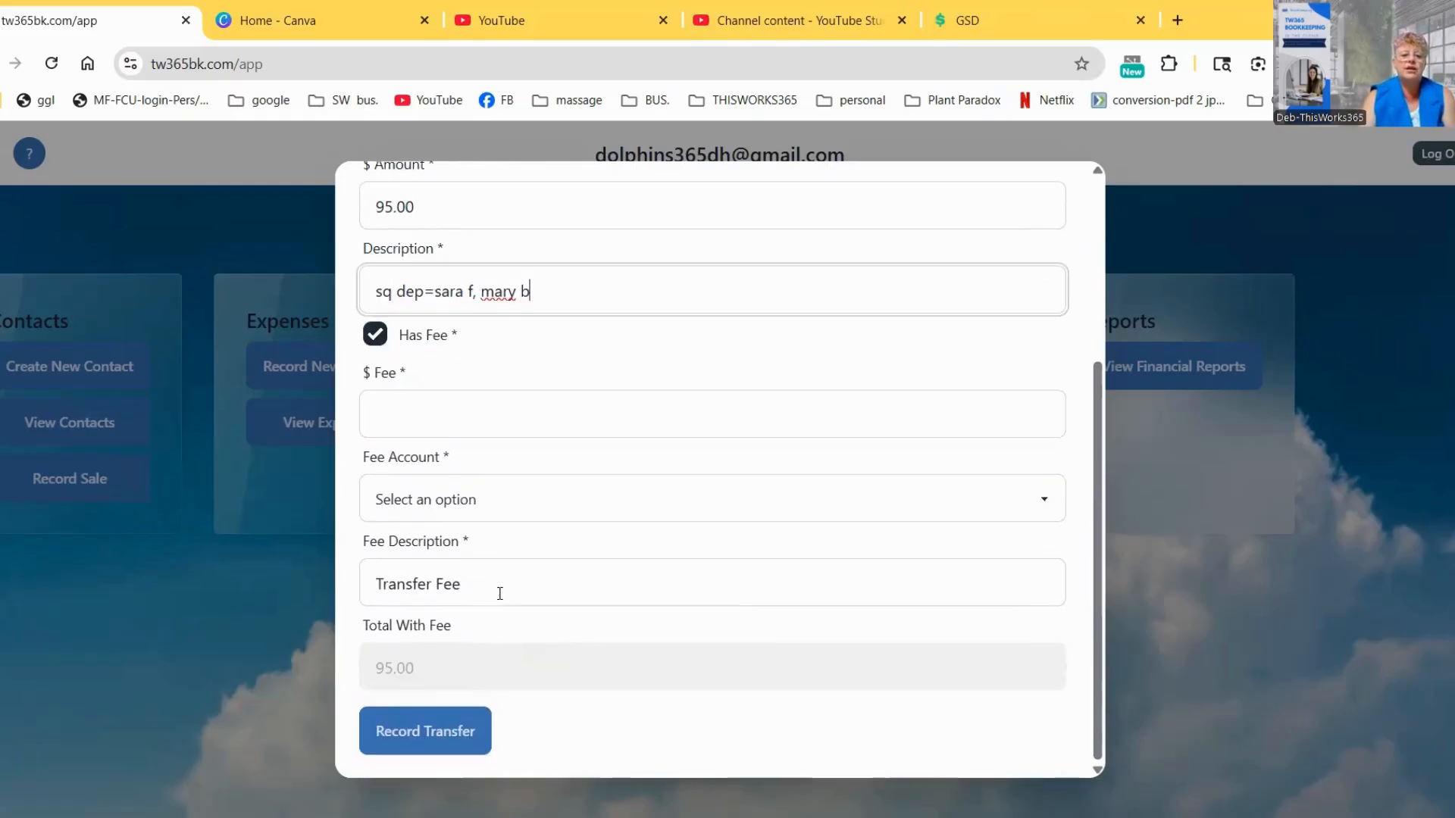
pyautogui.click(397, 413)
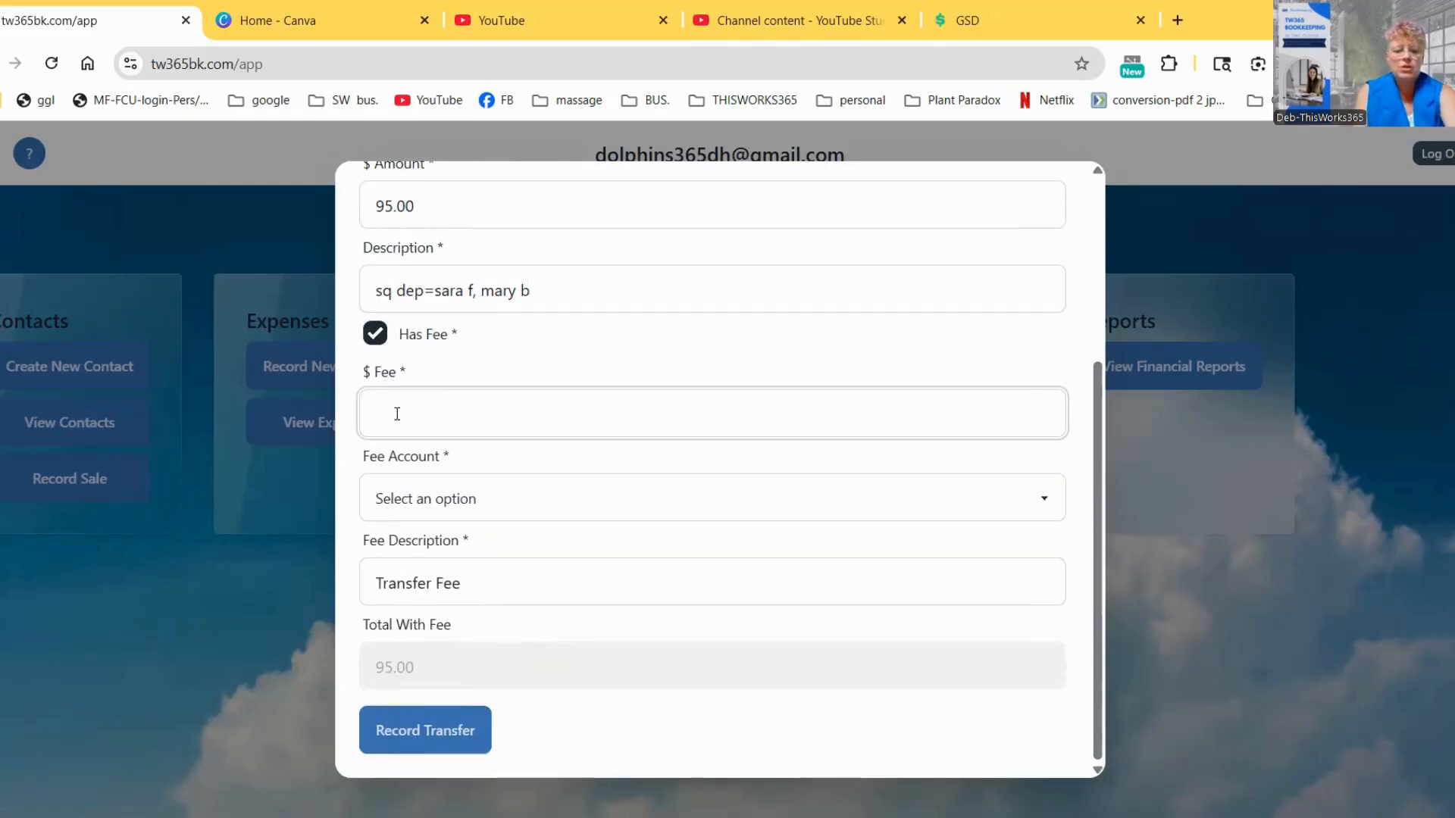
pyautogui.write('1.15')
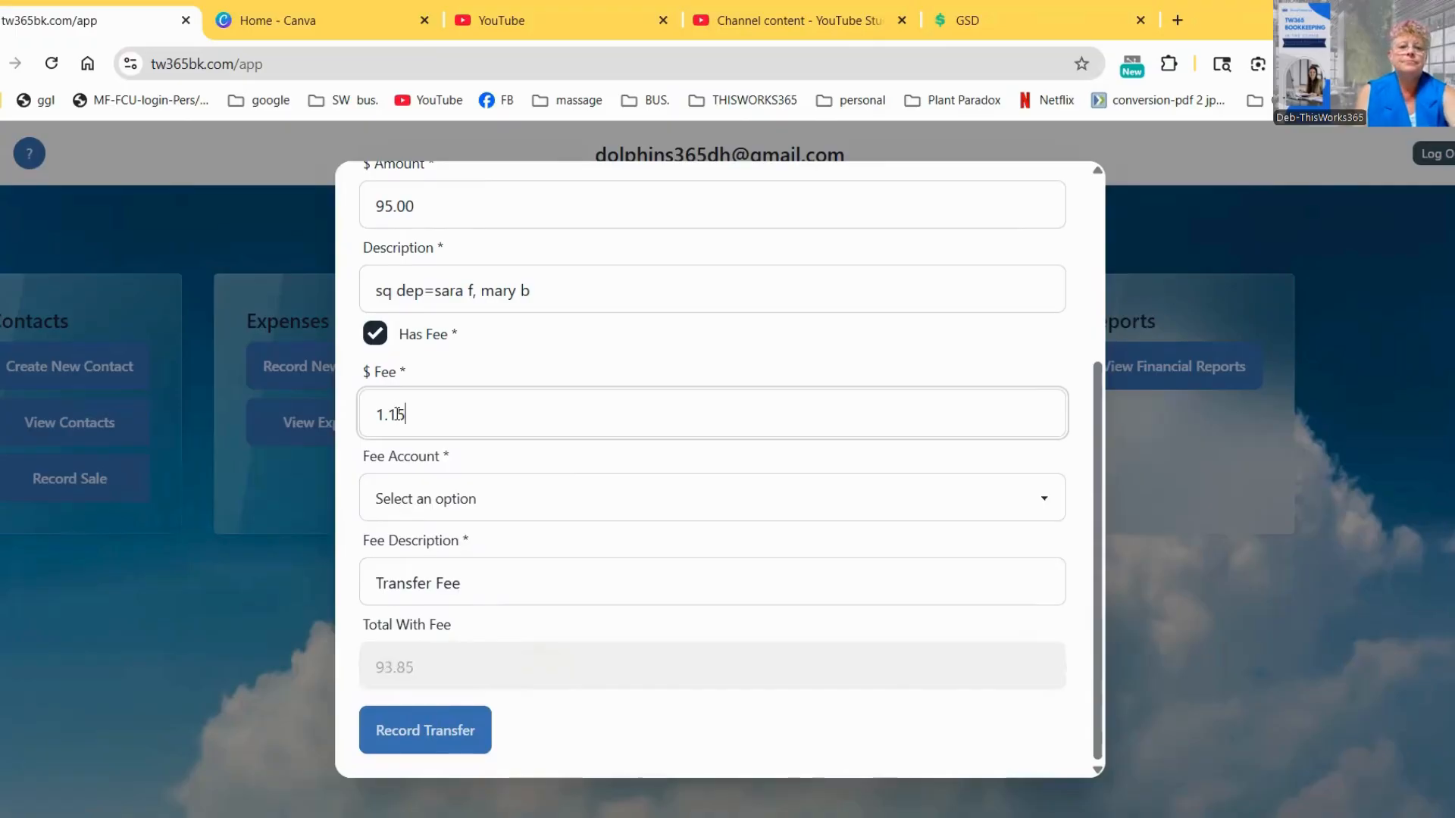
pyautogui.click(495, 504)
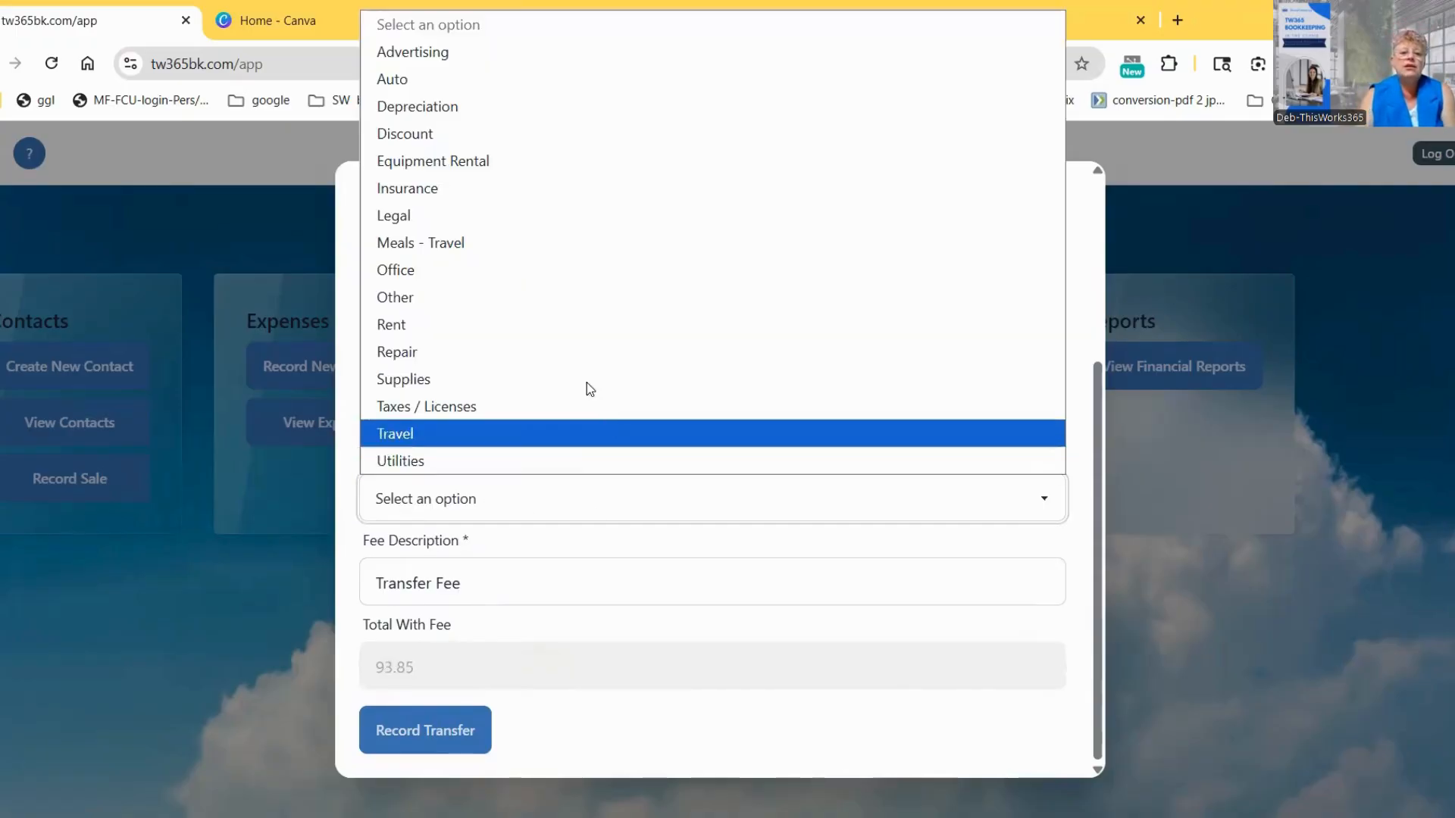
pyautogui.click(402, 298)
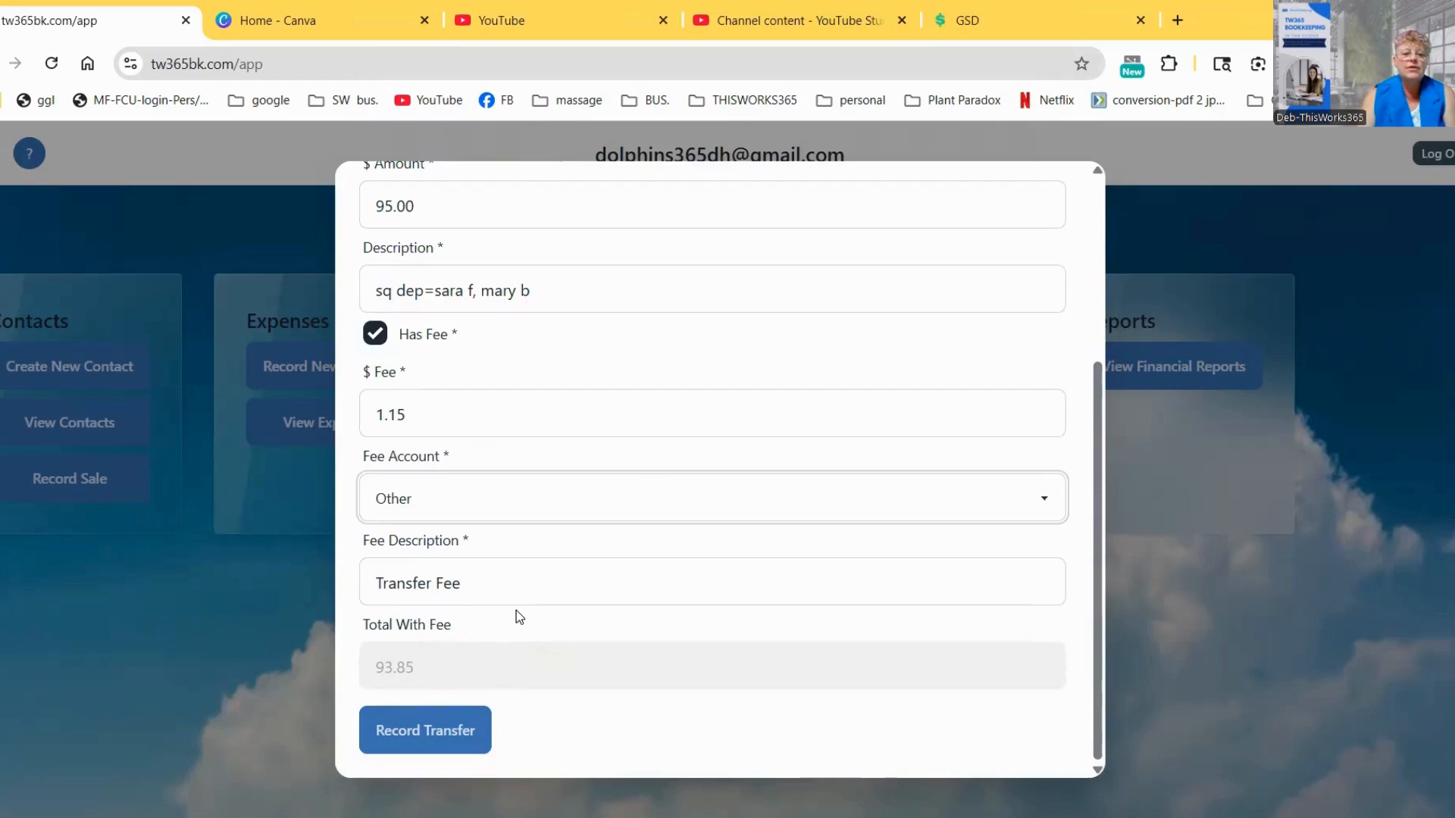
pyautogui.click(514, 595)
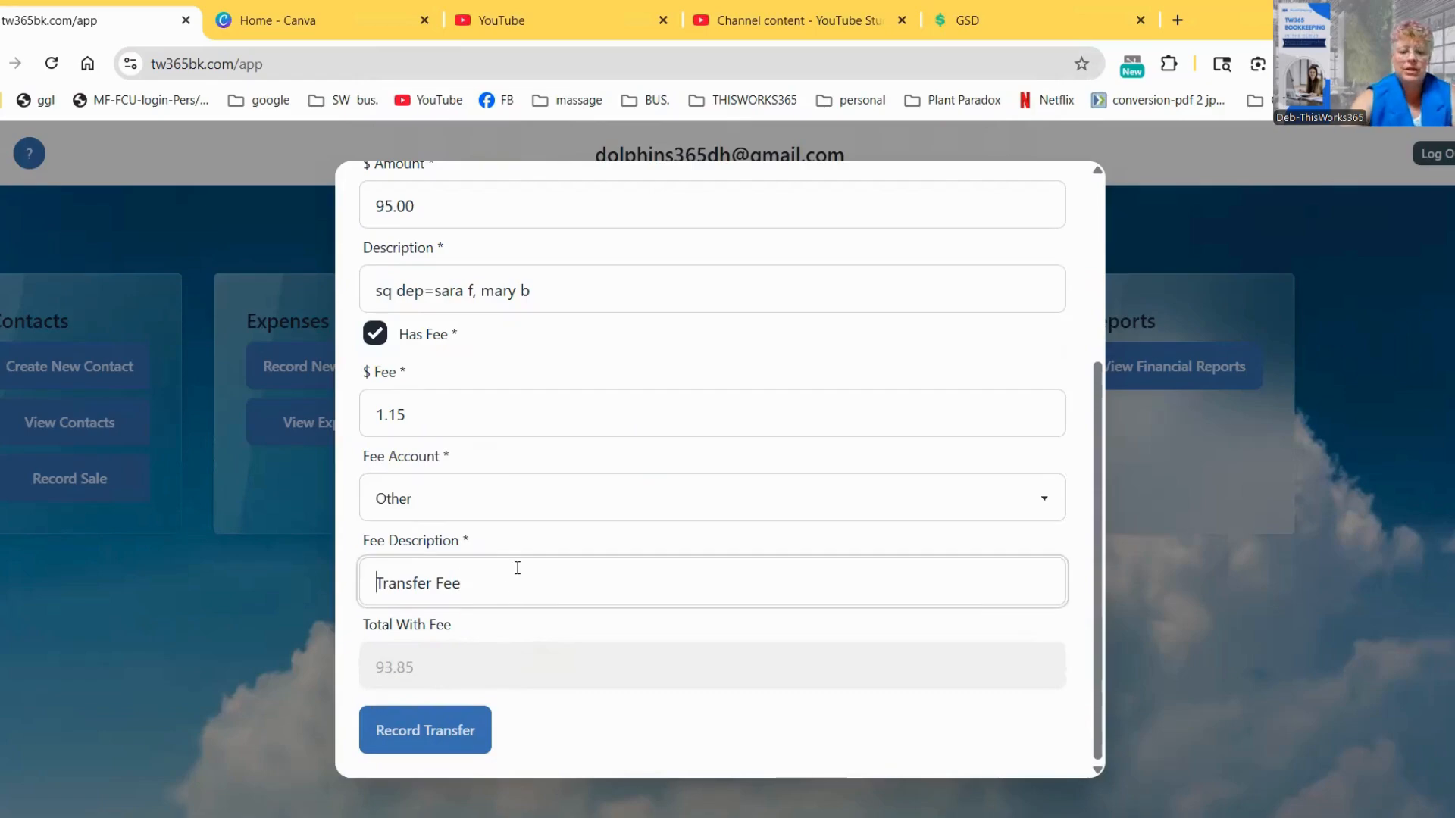
pyautogui.write('sq')
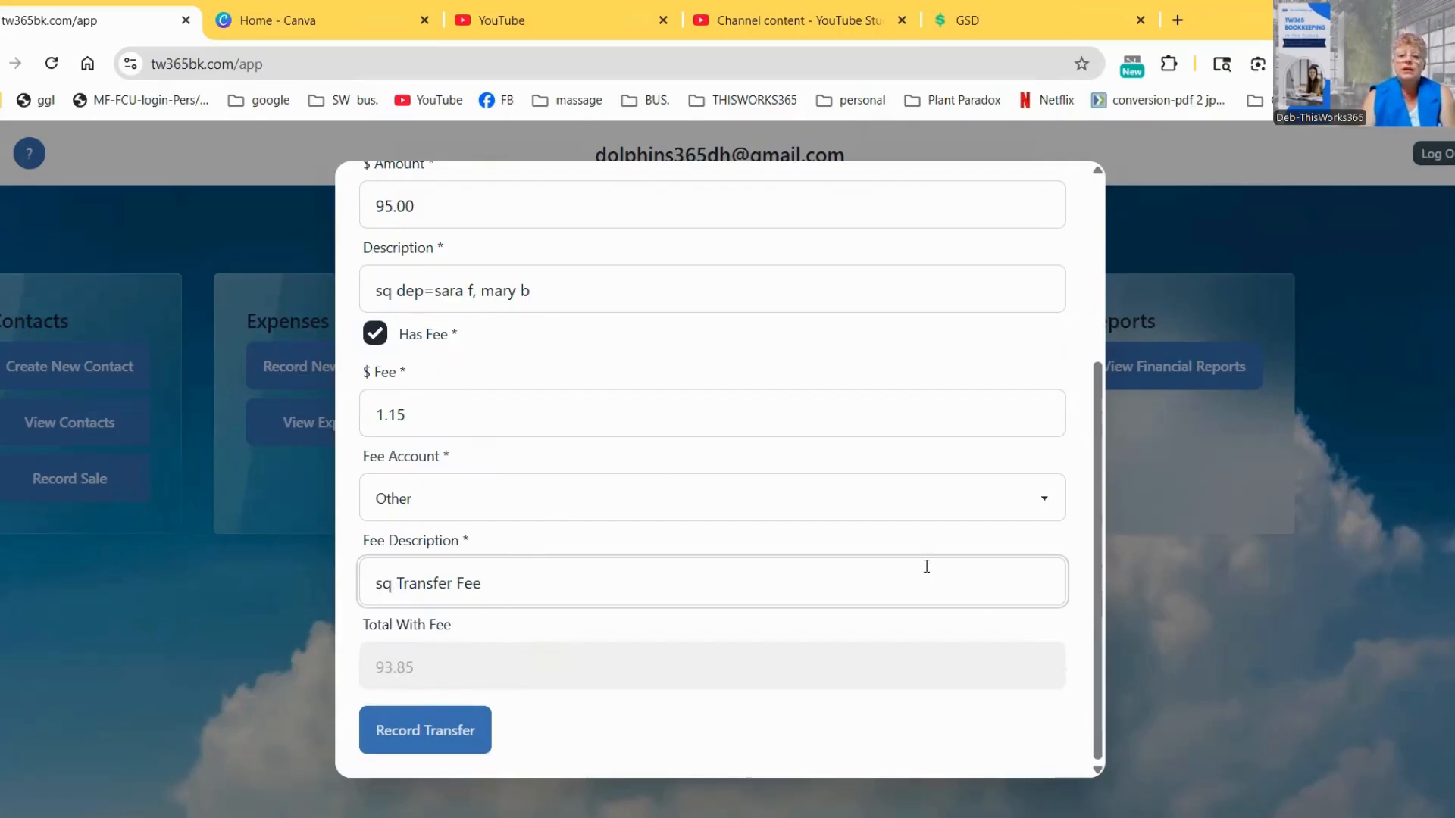
pyautogui.press('Return')
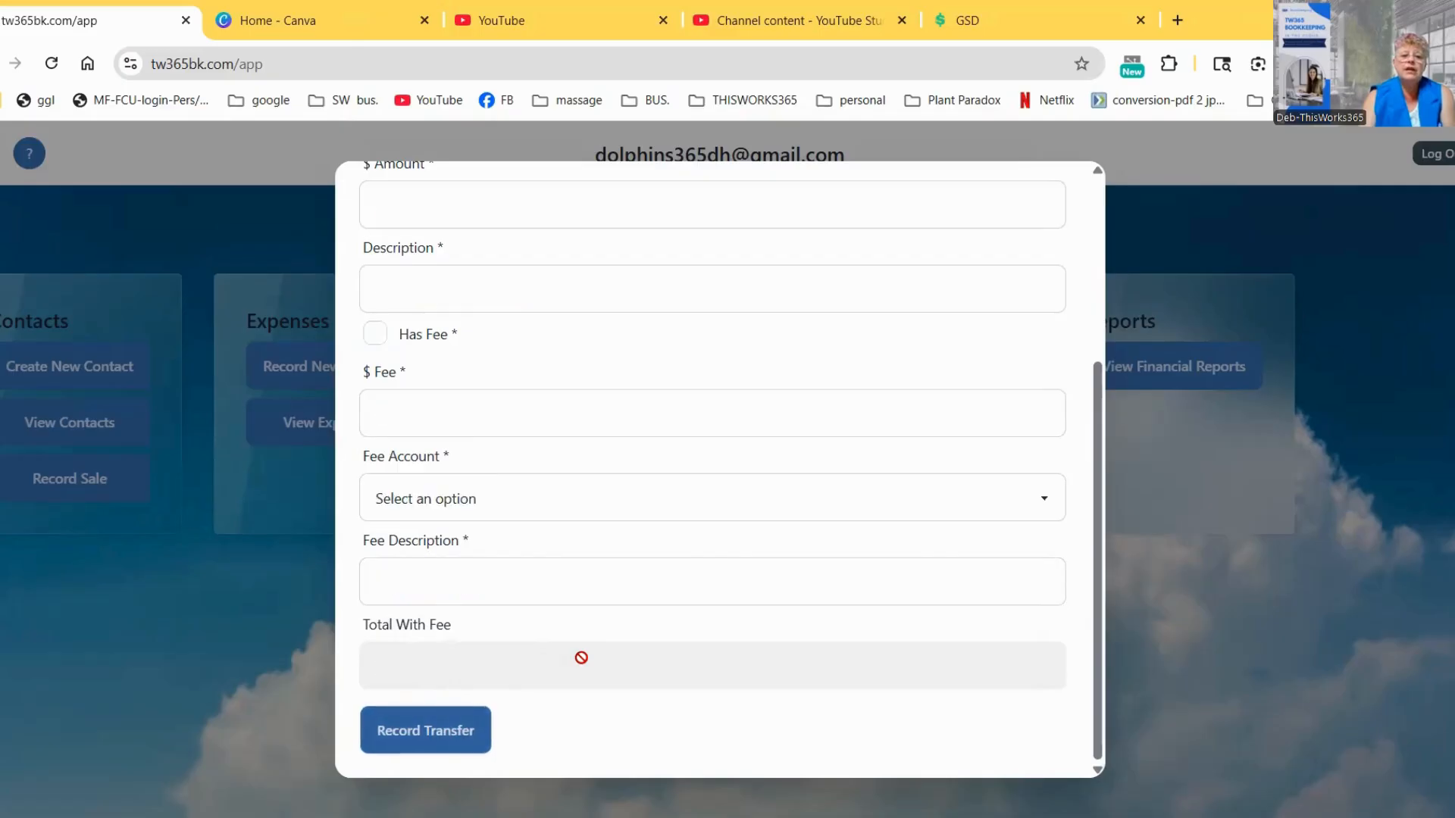